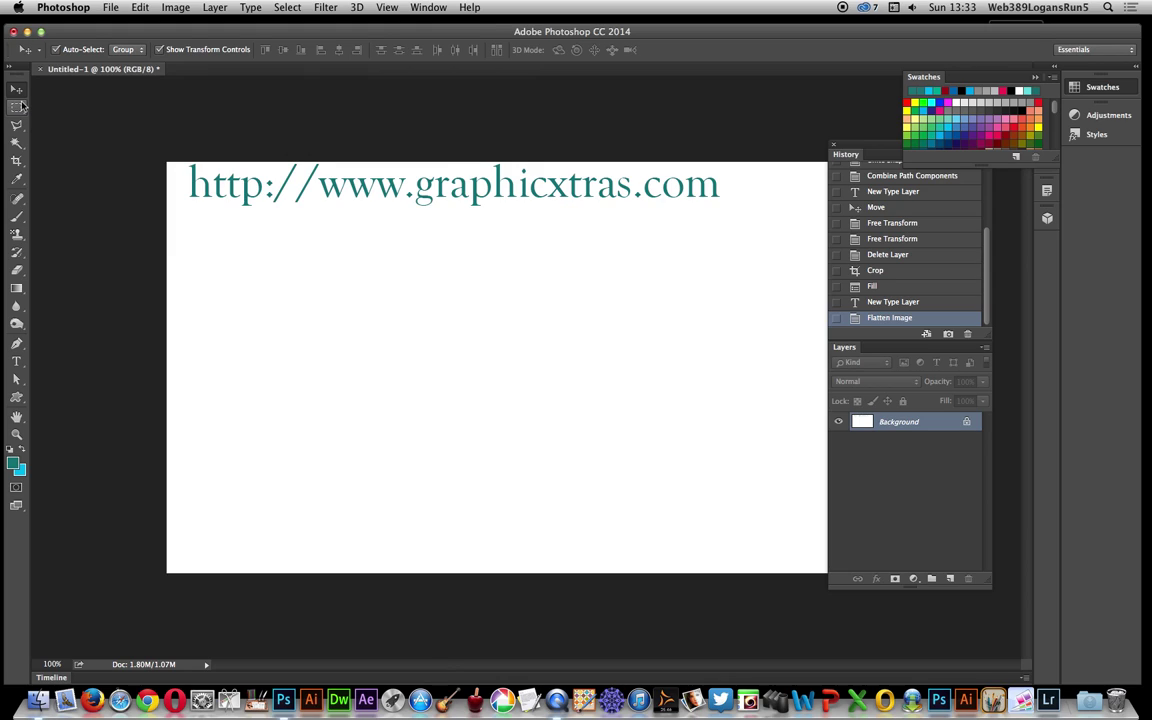
# Step: Switch to the Custom Shape tool and bring up its custom shape library
pyautogui.click(16, 397)
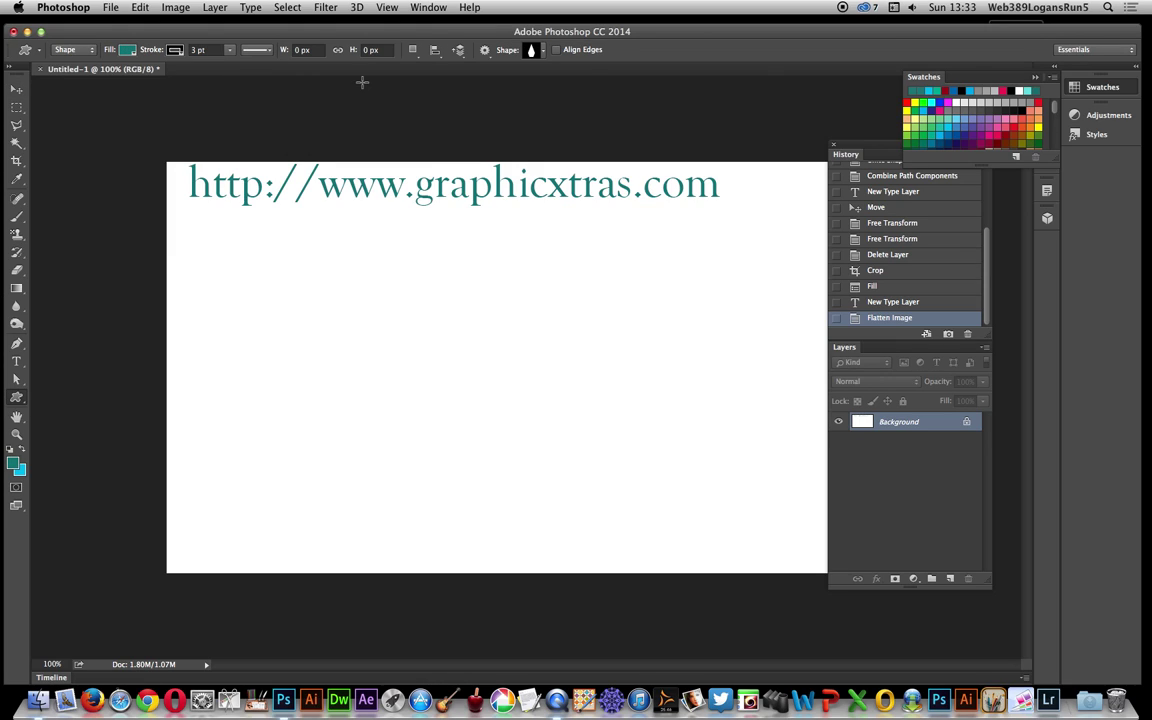
pyautogui.click(537, 51)
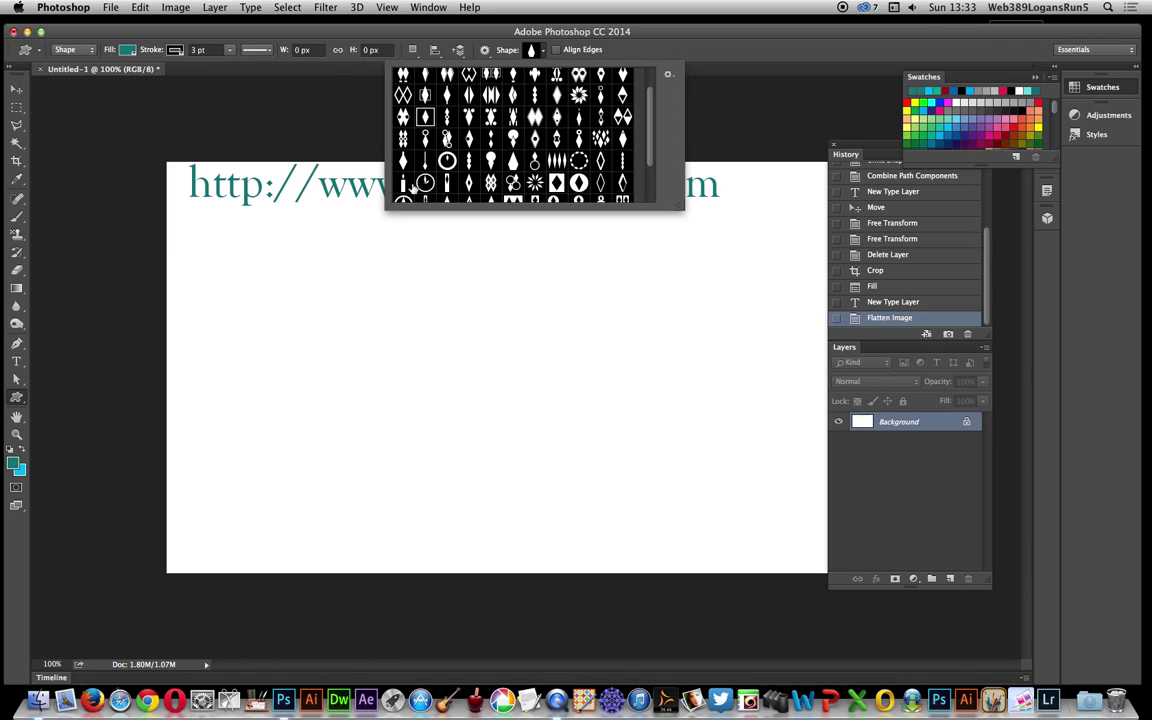
# Step: Draw the 260×425 px teal diamond and give its outline the dotted stroke preset
pyautogui.click(370, 284)
pyautogui.moveTo(368, 262); pyautogui.dragTo(544, 551)
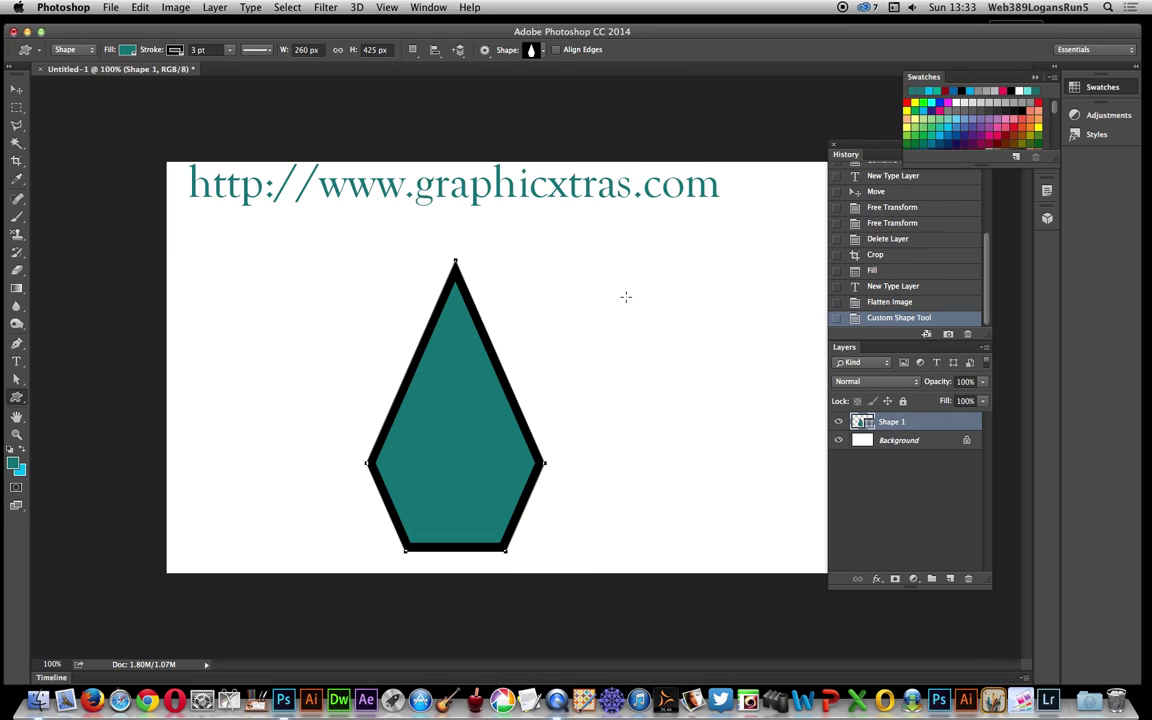
pyautogui.click(178, 52)
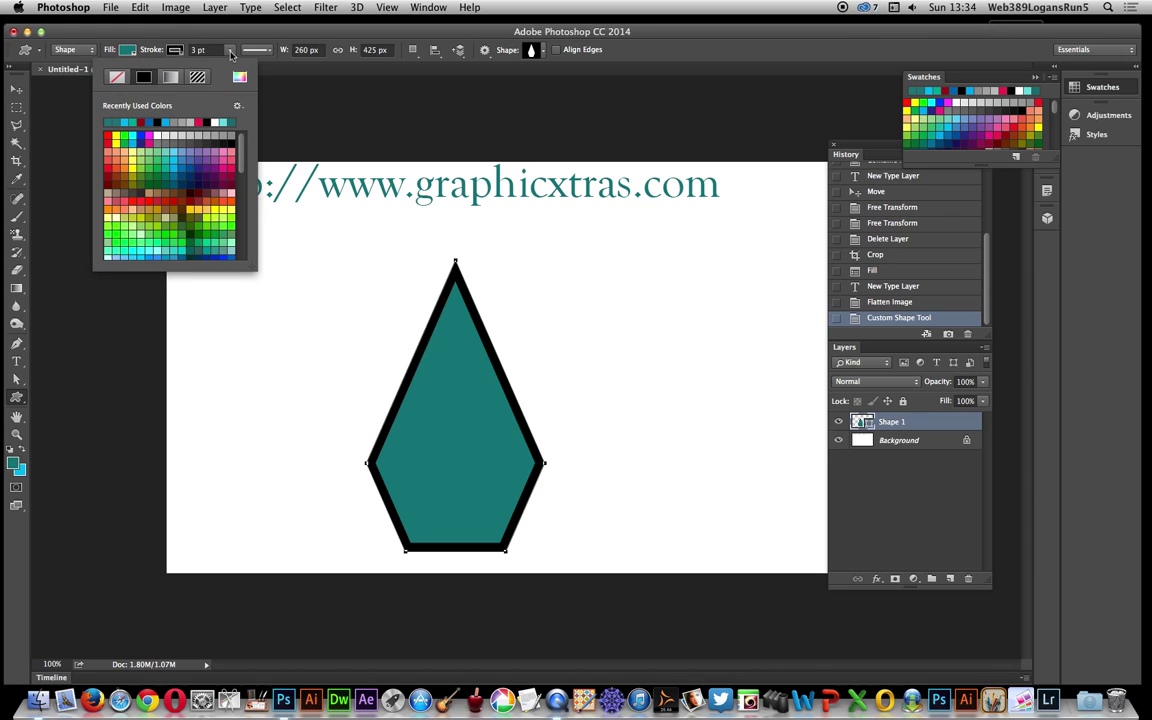
pyautogui.click(270, 50)
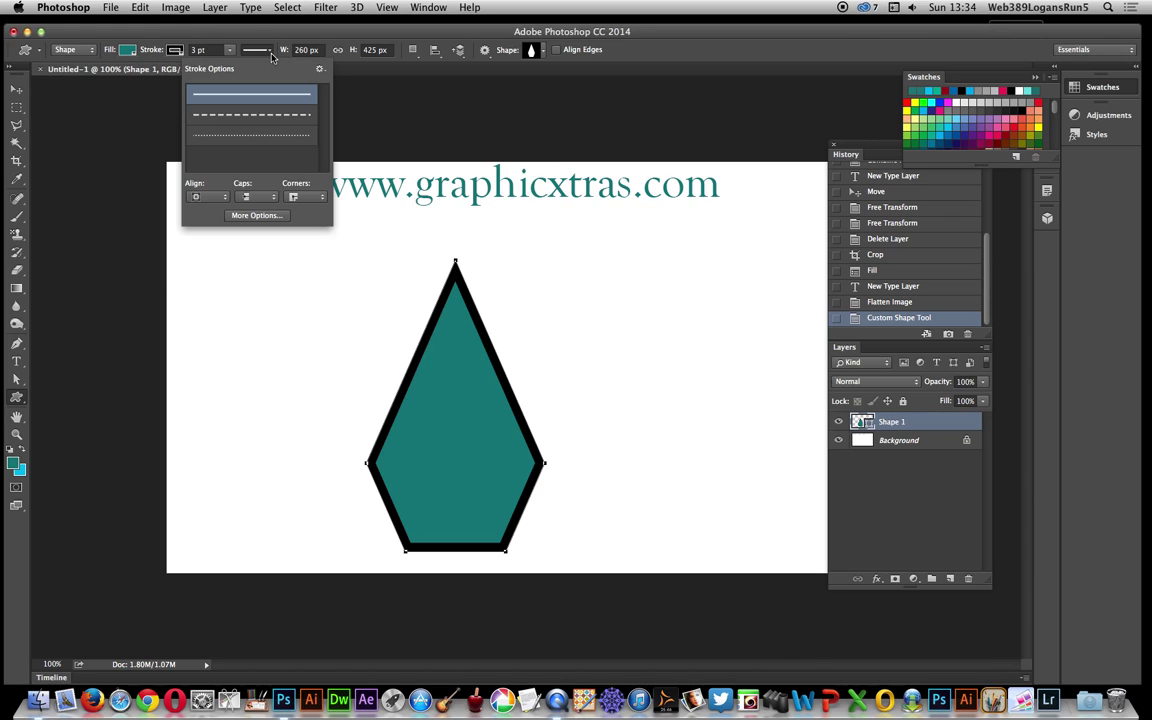
pyautogui.click(258, 140)
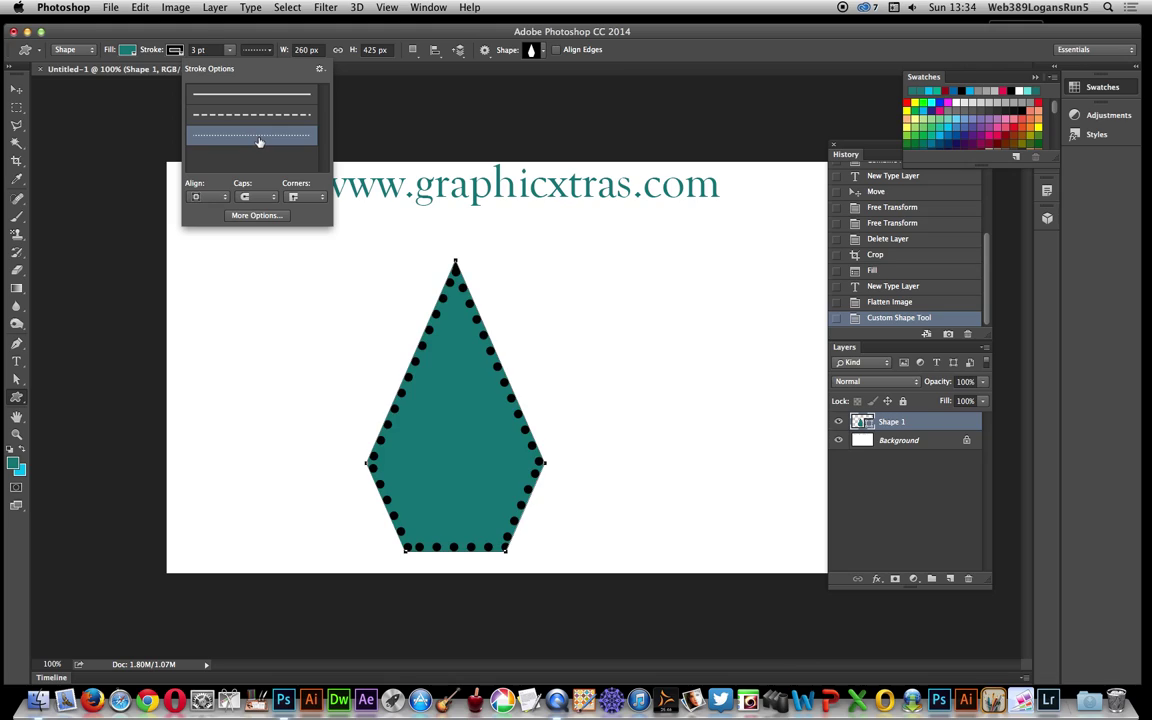
# Step: Try out dash and gap values (gap 1, dash 2, dash 4, gap 8) in the stroke options
pyautogui.click(257, 215)
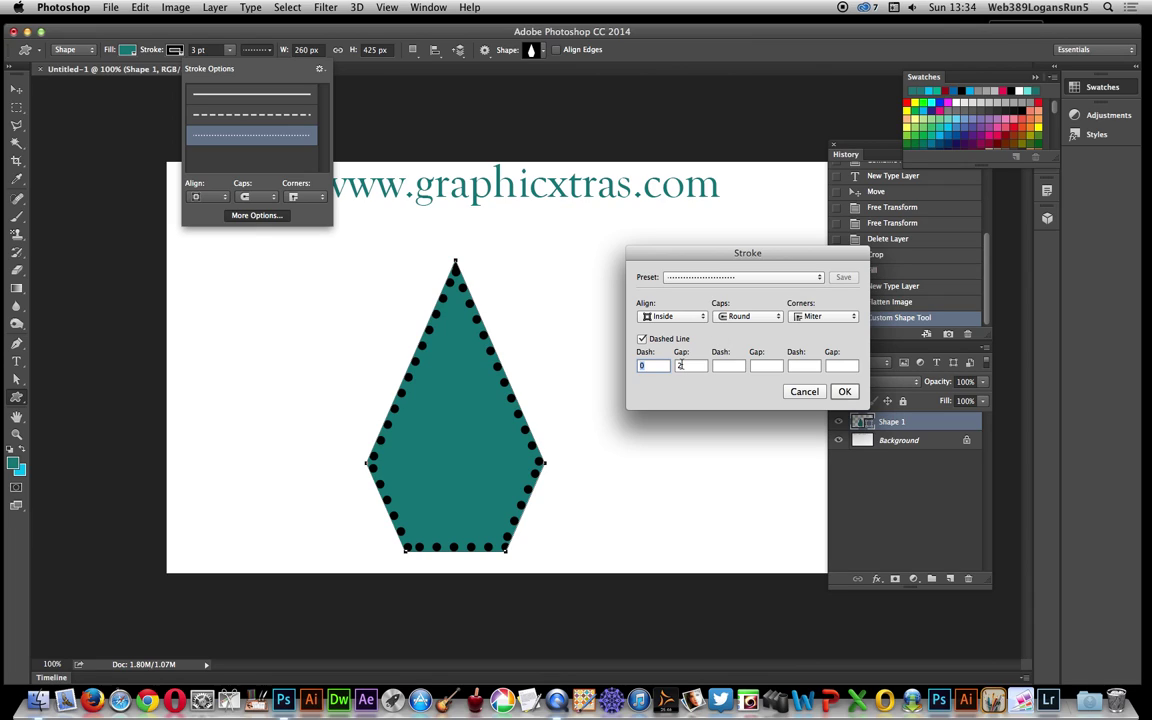
pyautogui.click(681, 365)
pyautogui.write('1')
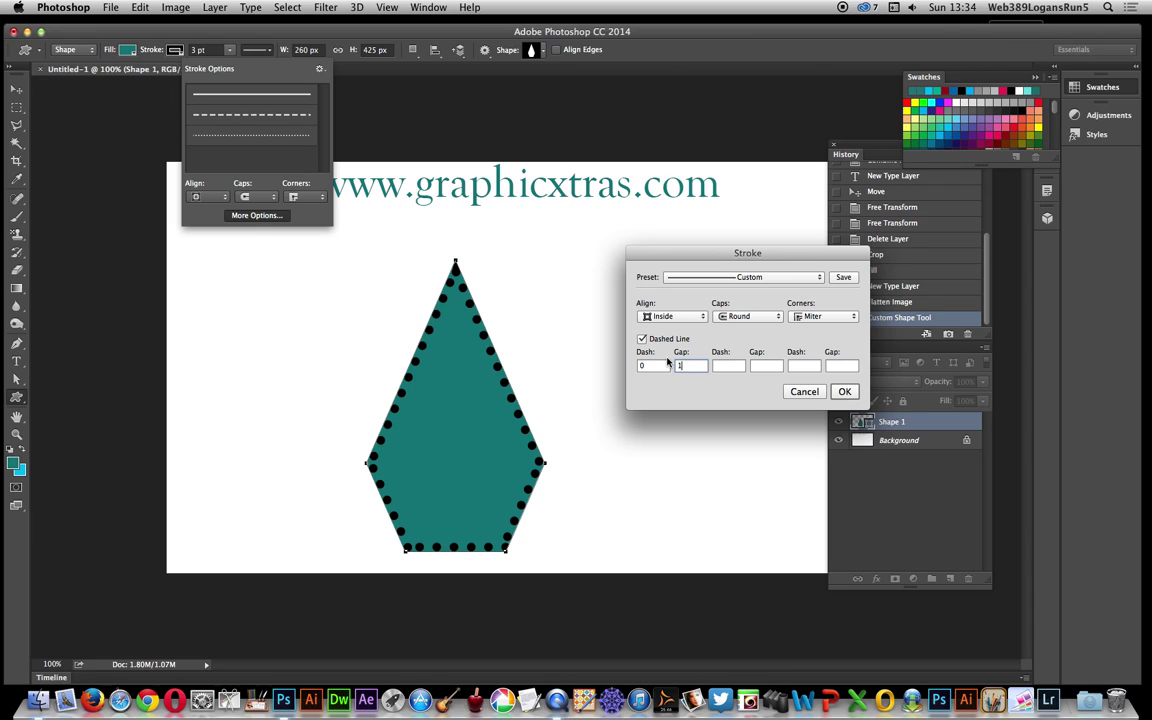
pyautogui.press('Tab')
pyautogui.click(647, 364)
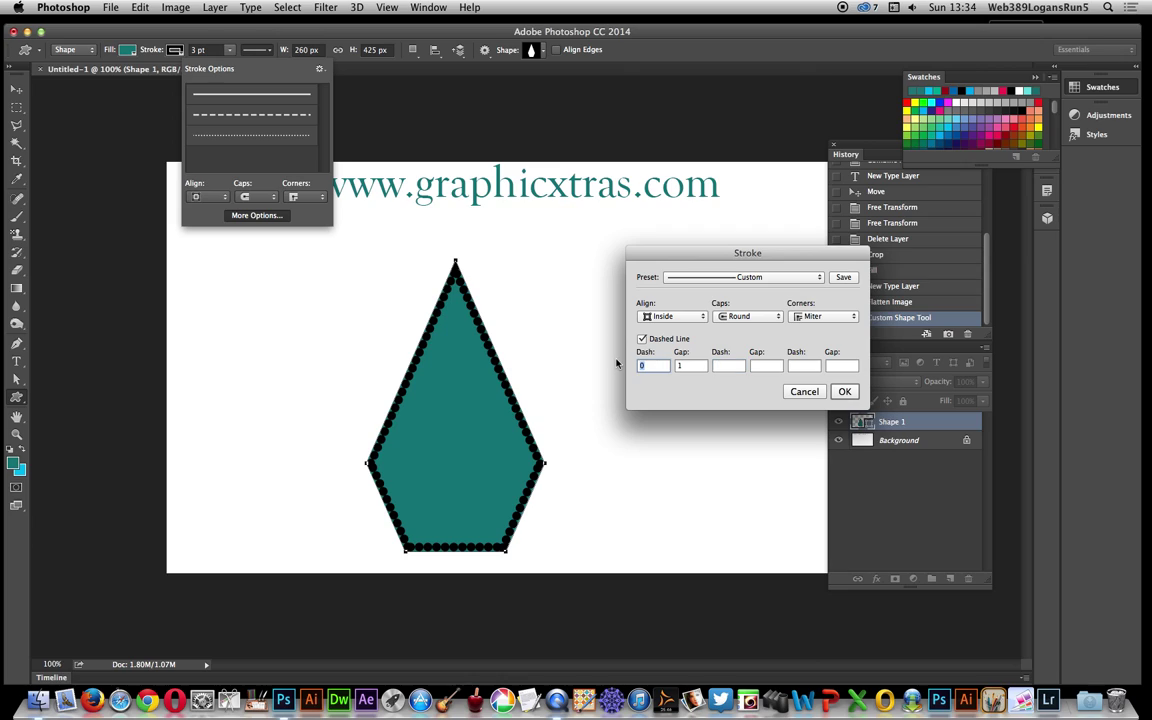
pyautogui.write('2')
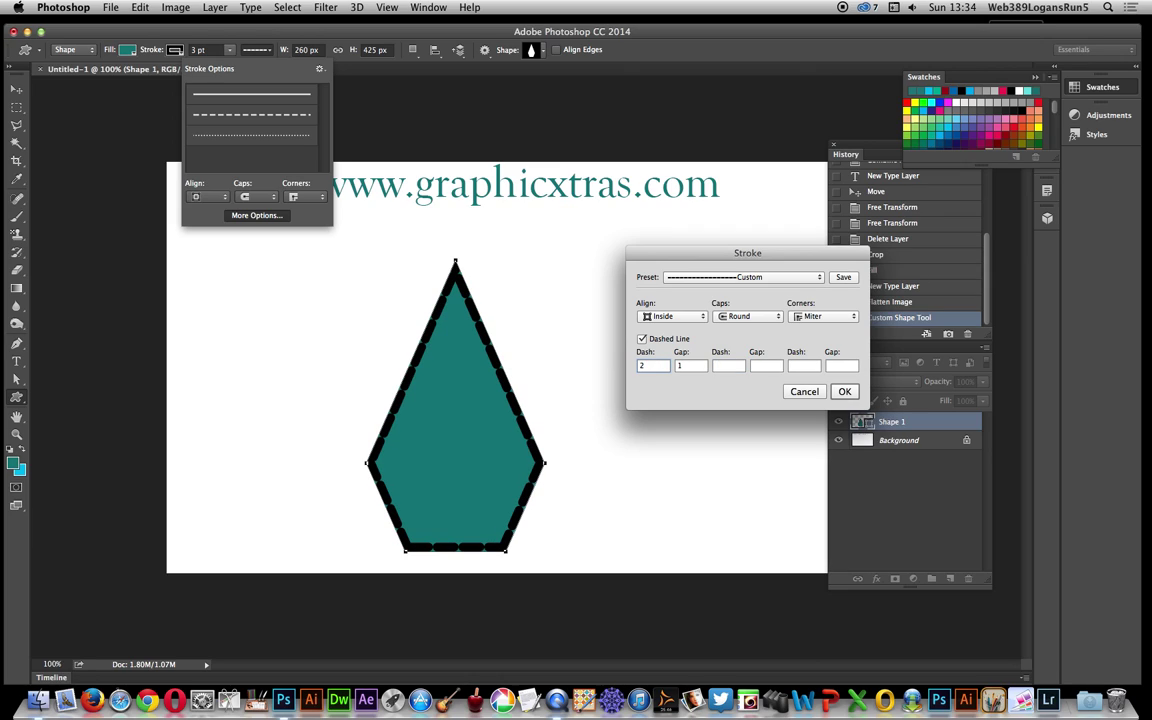
pyautogui.press('Tab')
pyautogui.click(647, 365)
pyautogui.write('4')
pyautogui.click(684, 365)
pyautogui.write('8')
pyautogui.press('Tab')
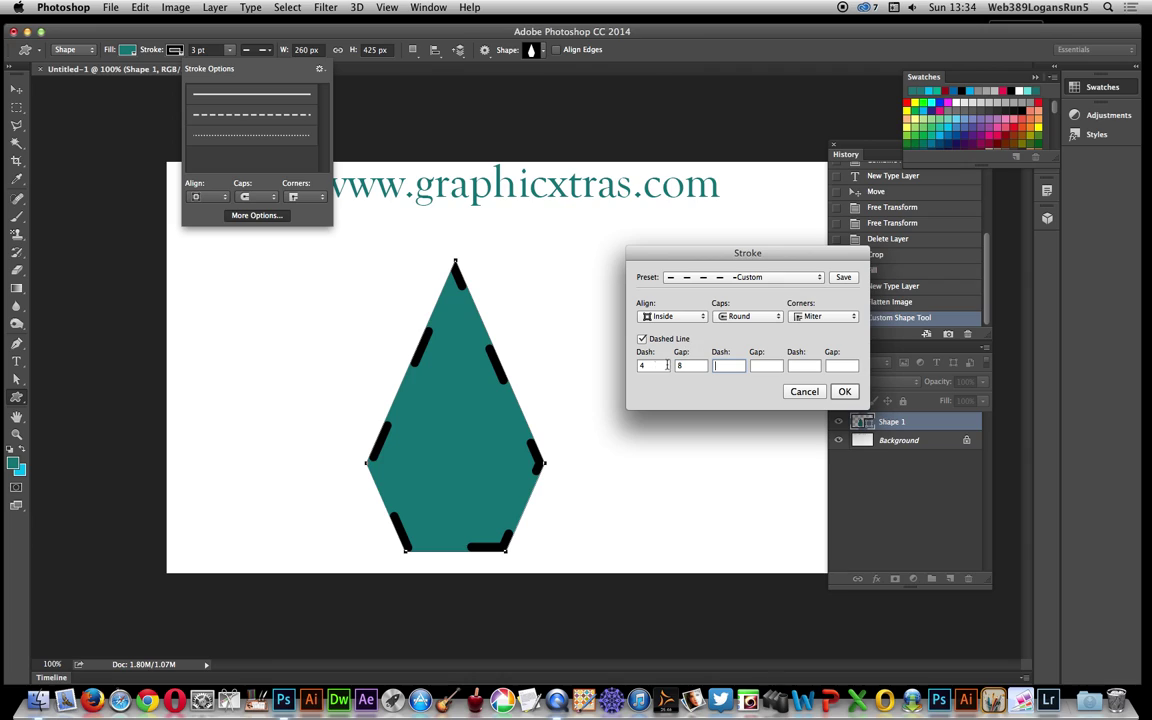
pyautogui.click(655, 365)
# Step: Restore the round-dot preset (dash 0, gap 2) and align the stroke Outside
pyautogui.click(746, 277)
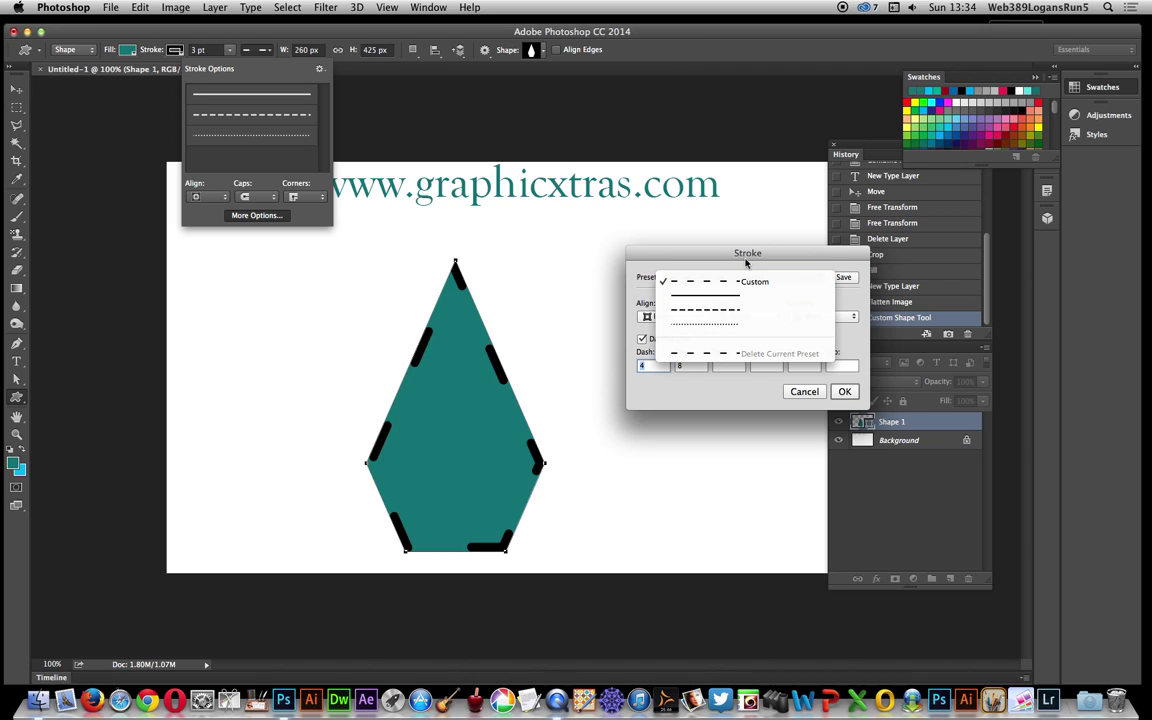
pyautogui.click(700, 323)
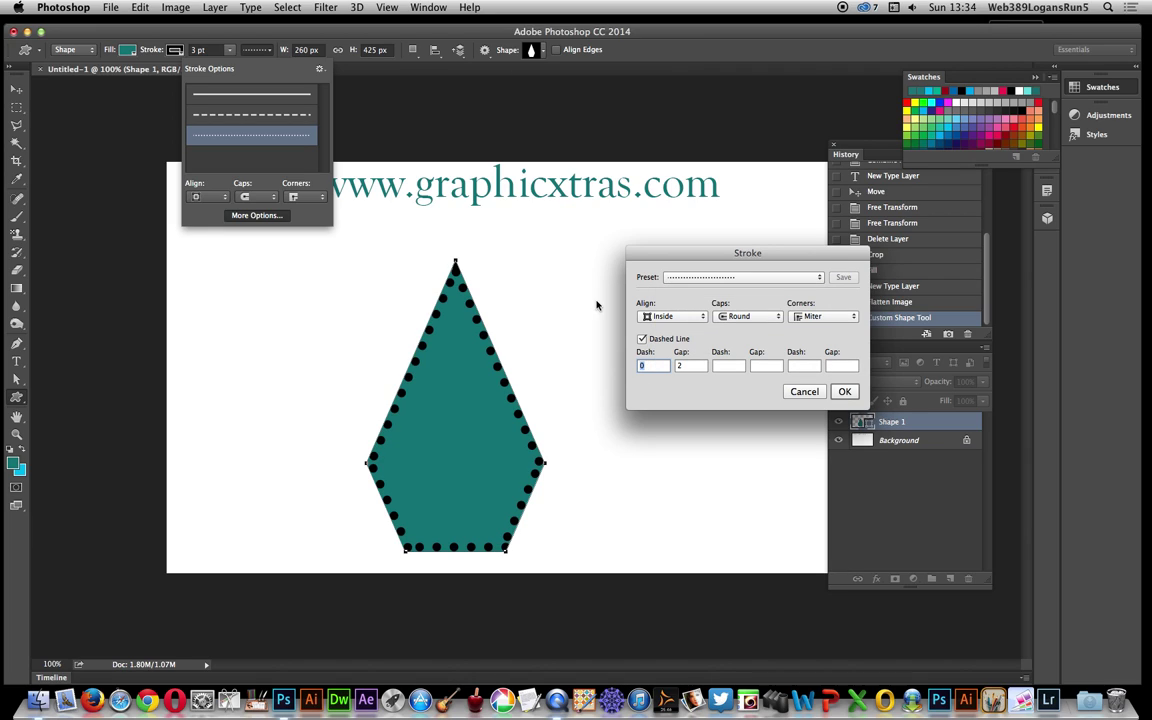
pyautogui.click(677, 322)
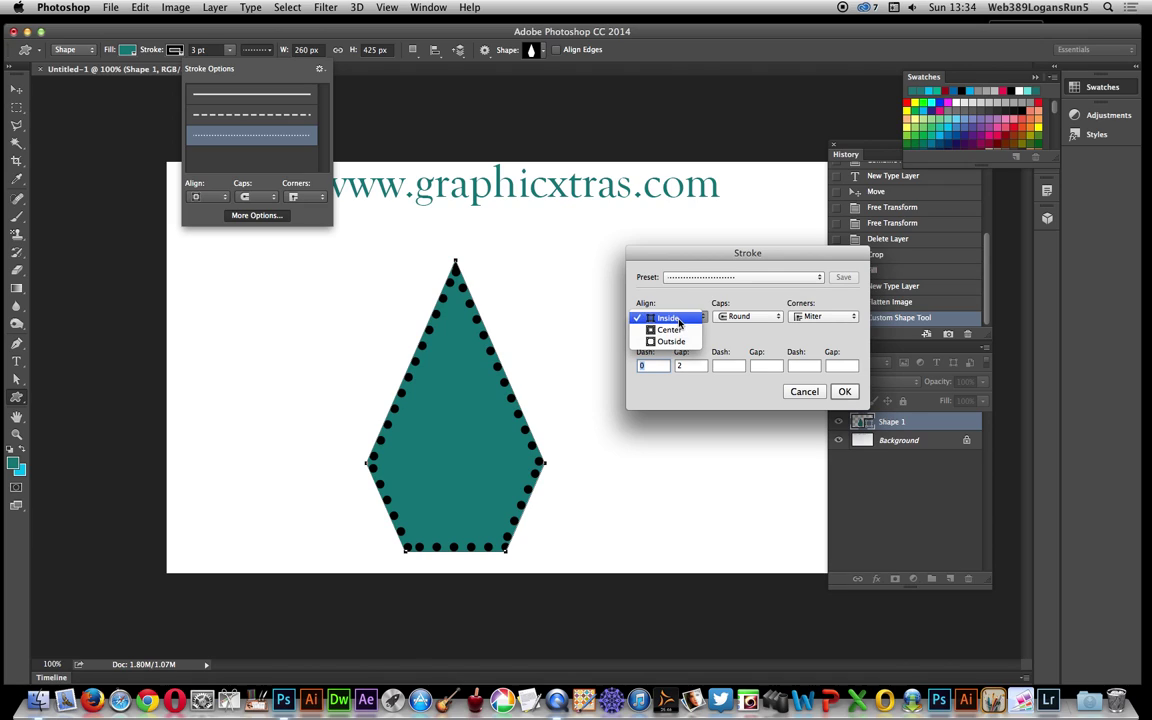
pyautogui.click(681, 345)
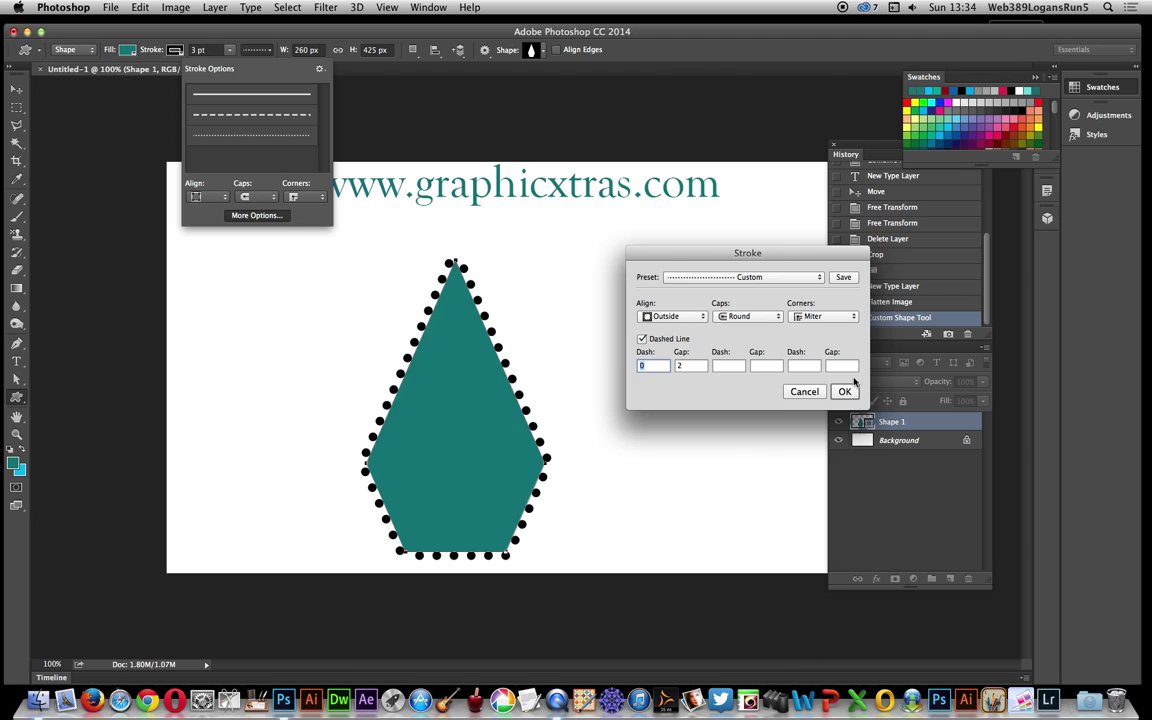
# Step: Confirm the dotted stroke settings and switch to the Move tool
pyautogui.click(844, 391)
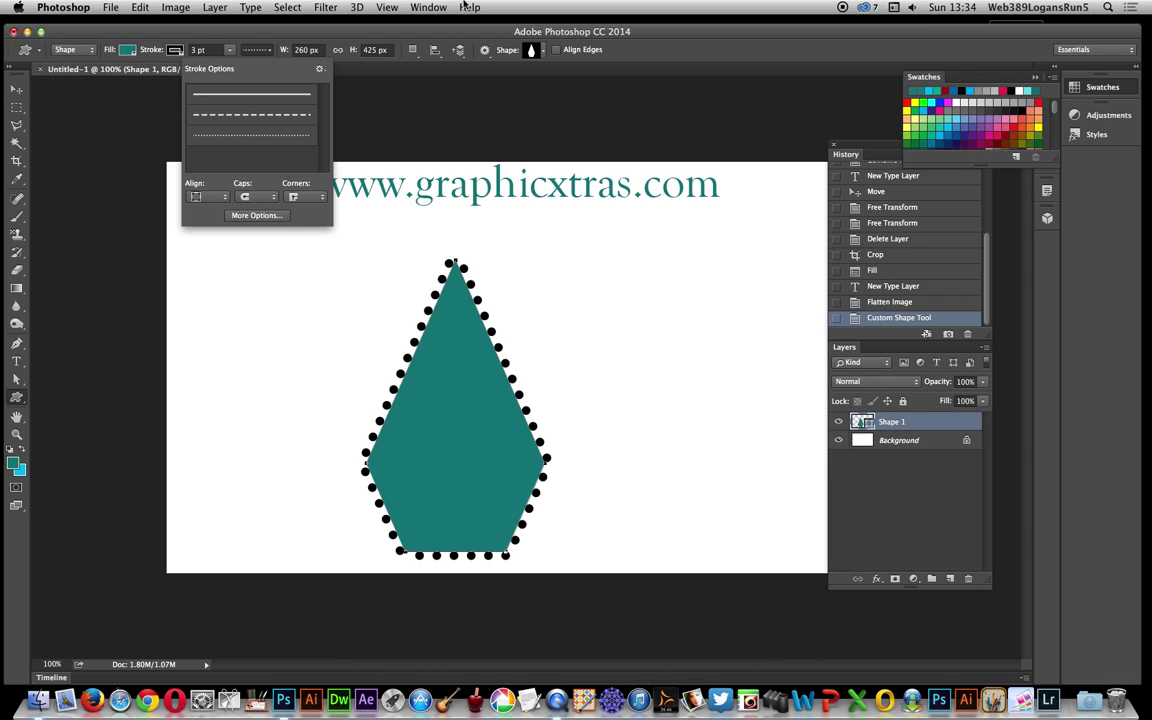
pyautogui.click(215, 7)
pyautogui.click(250, 7)
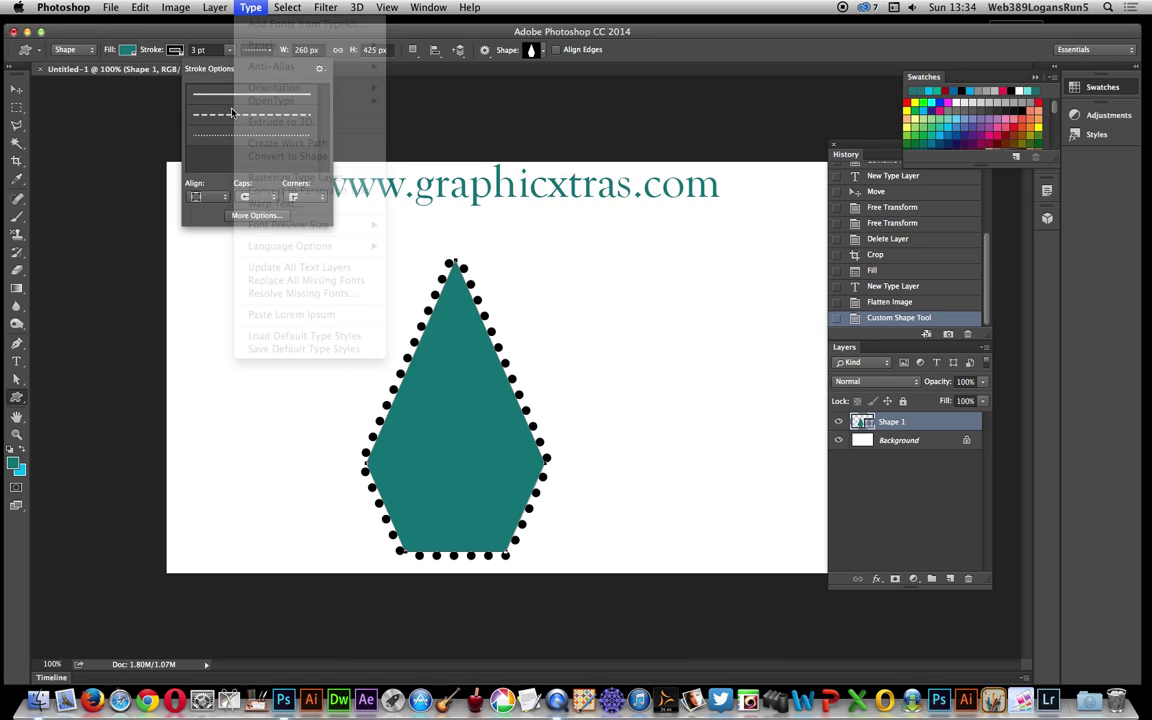
pyautogui.click(16, 89)
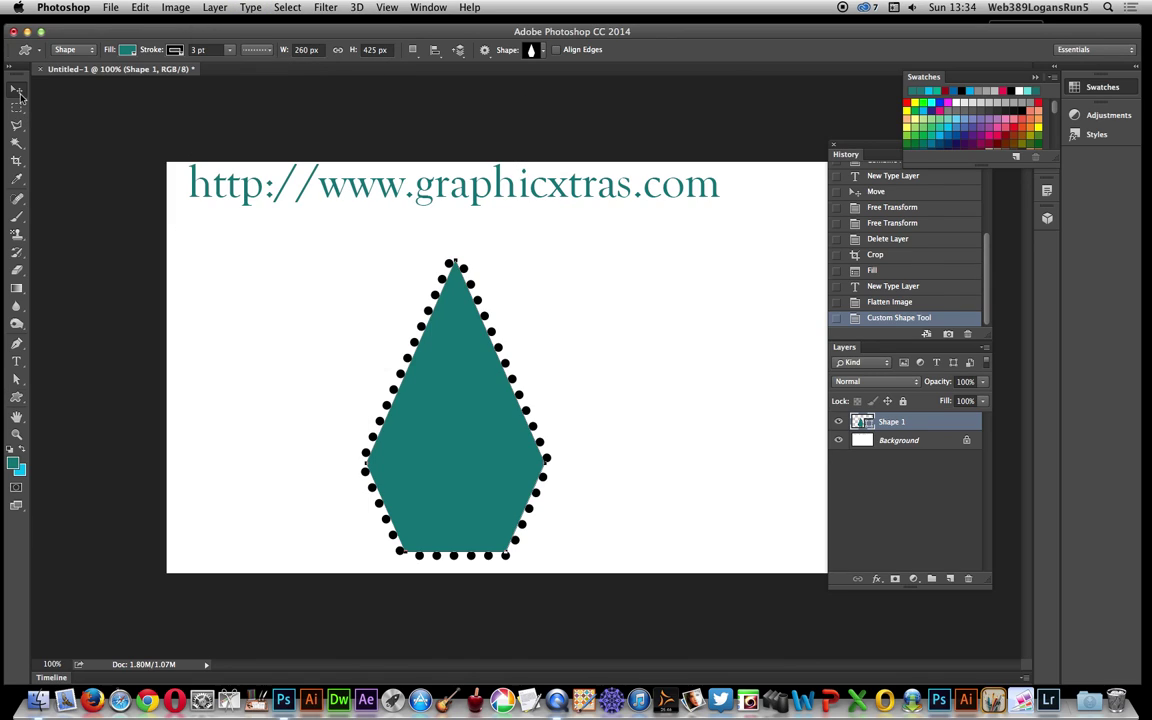
# Step: Convert the Shape 1 diamond layer to a smart object
pyautogui.click(215, 7)
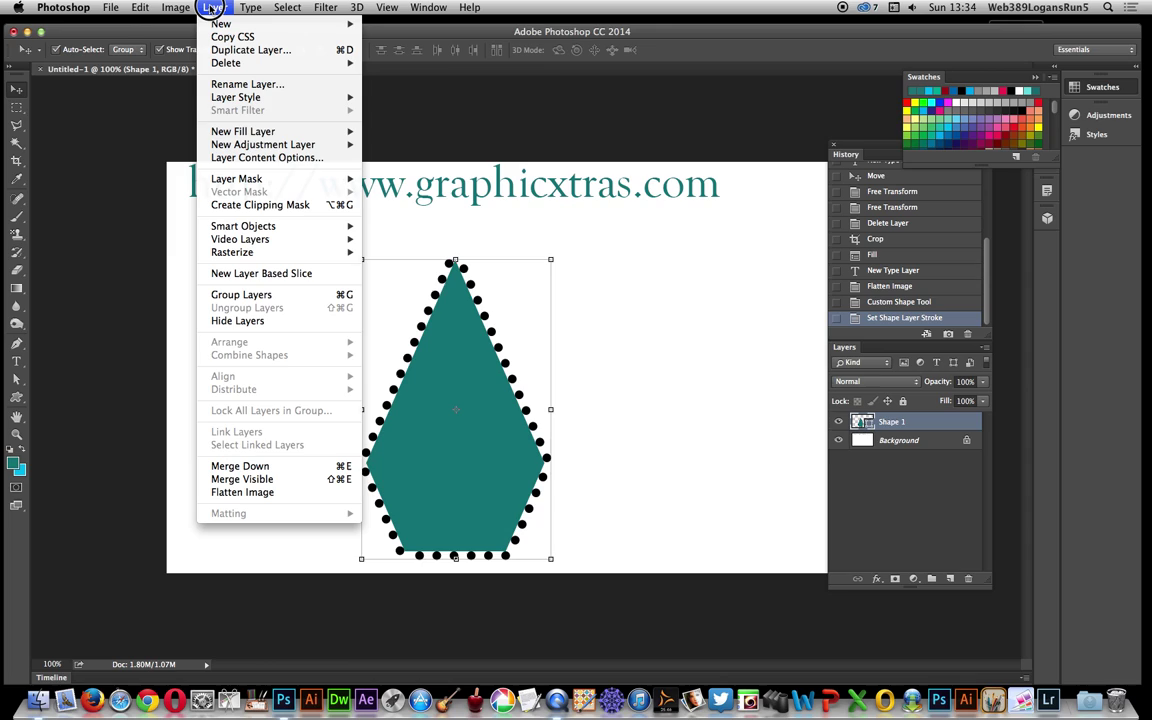
pyautogui.moveTo(266, 226)
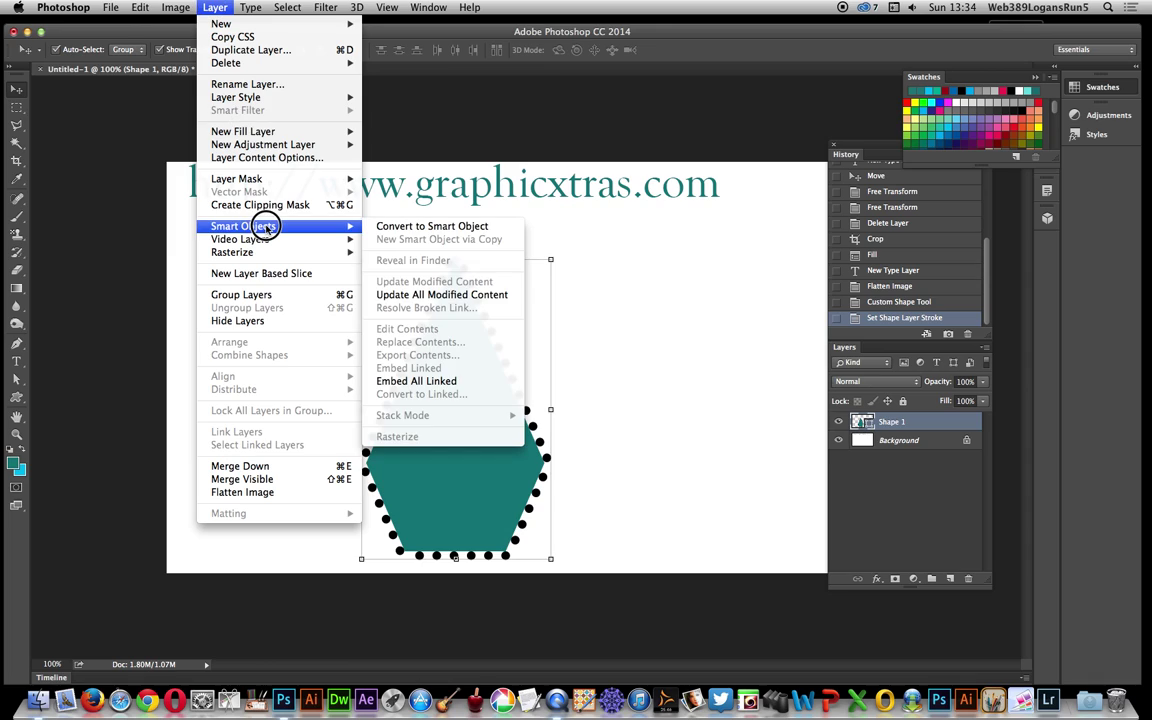
pyautogui.click(419, 226)
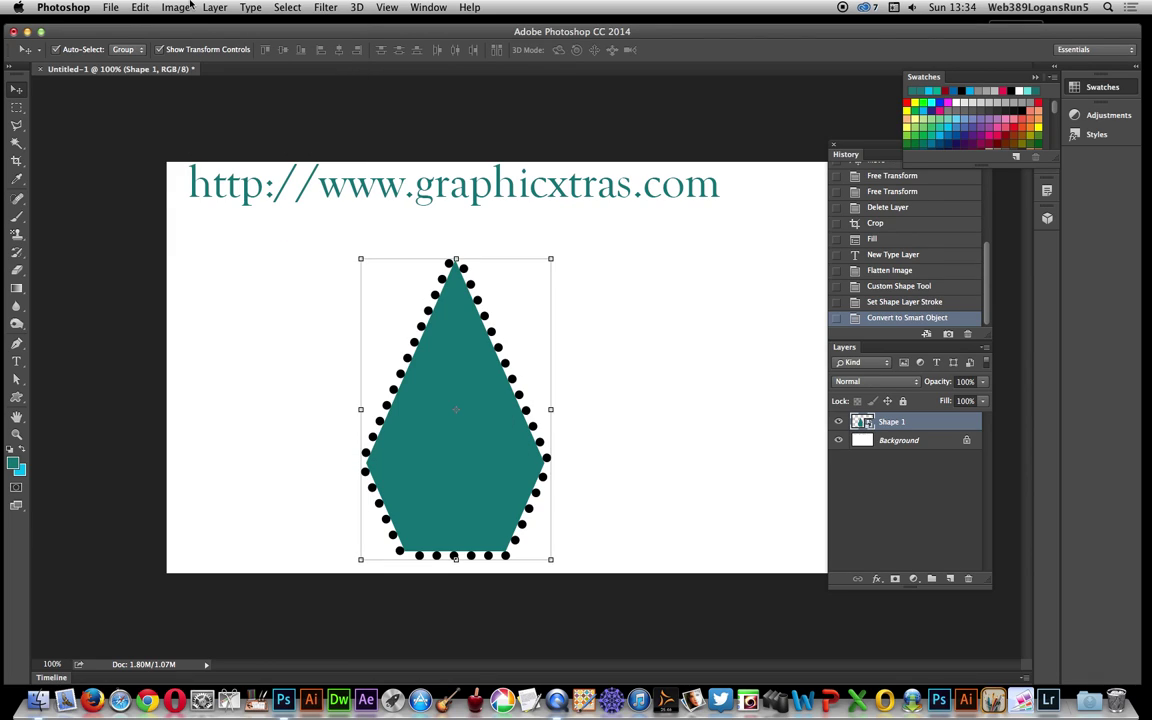
# Step: Add a 4 px outside Stroke layer style in red (fb0000) to the Shape 1 smart object
pyautogui.click(218, 7)
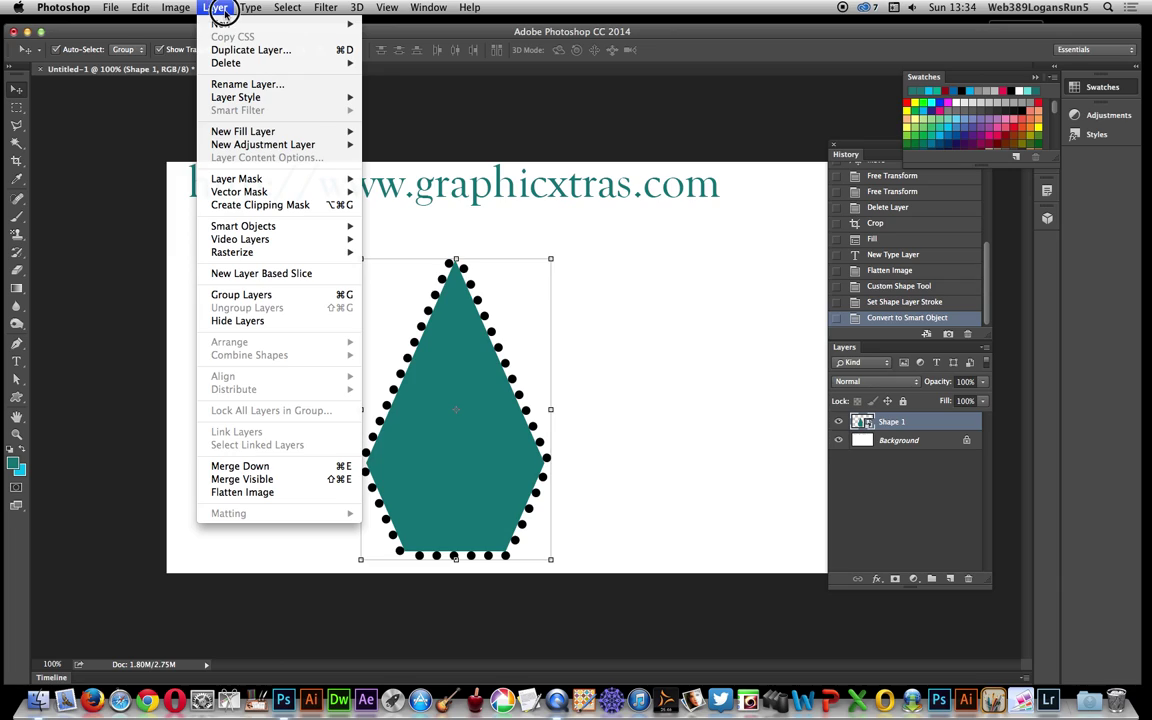
pyautogui.moveTo(340, 97)
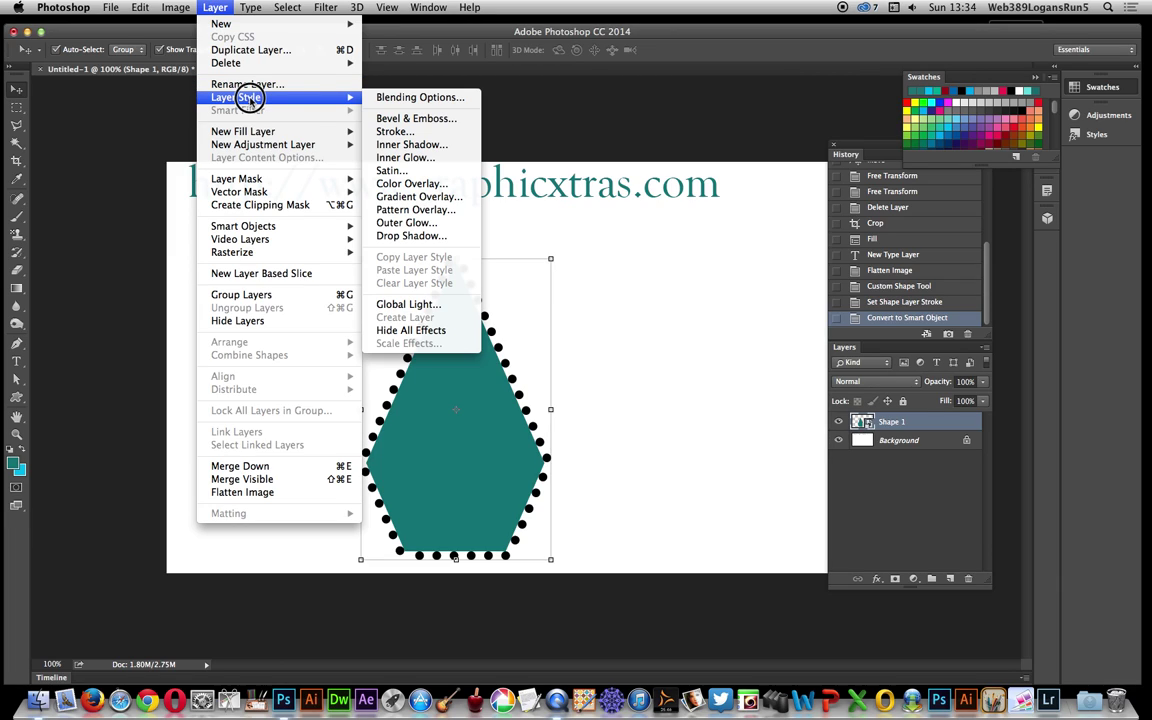
pyautogui.click(391, 132)
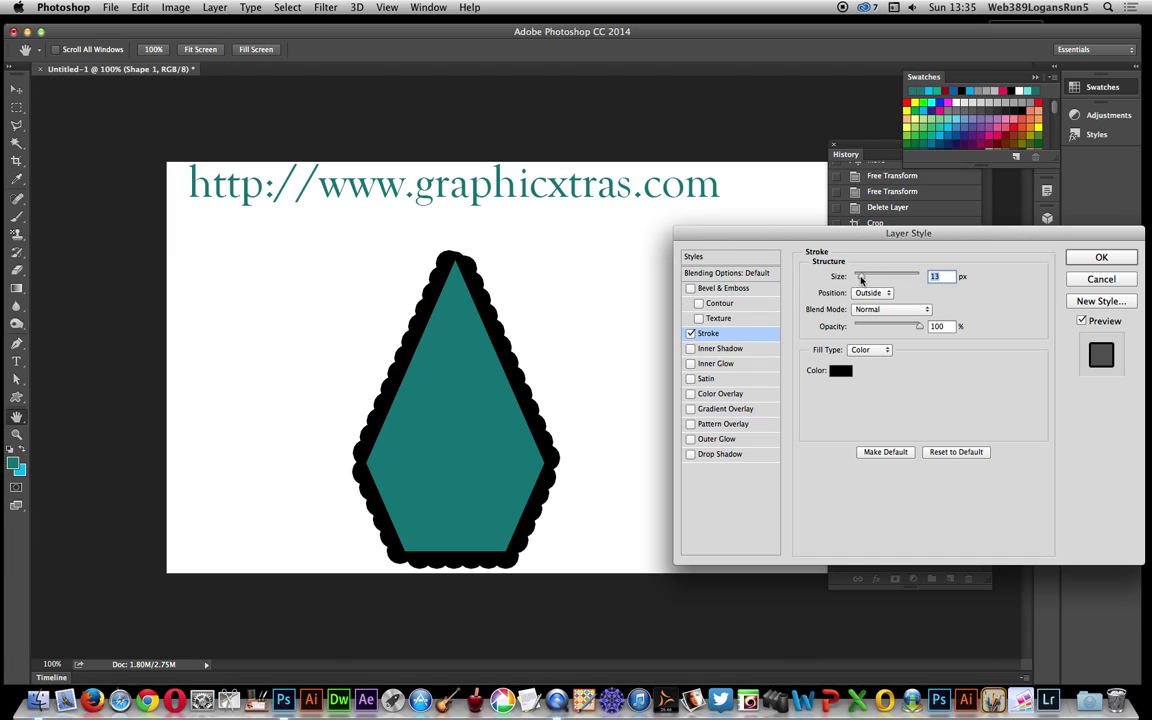
pyautogui.moveTo(862, 280); pyautogui.dragTo(855, 277)
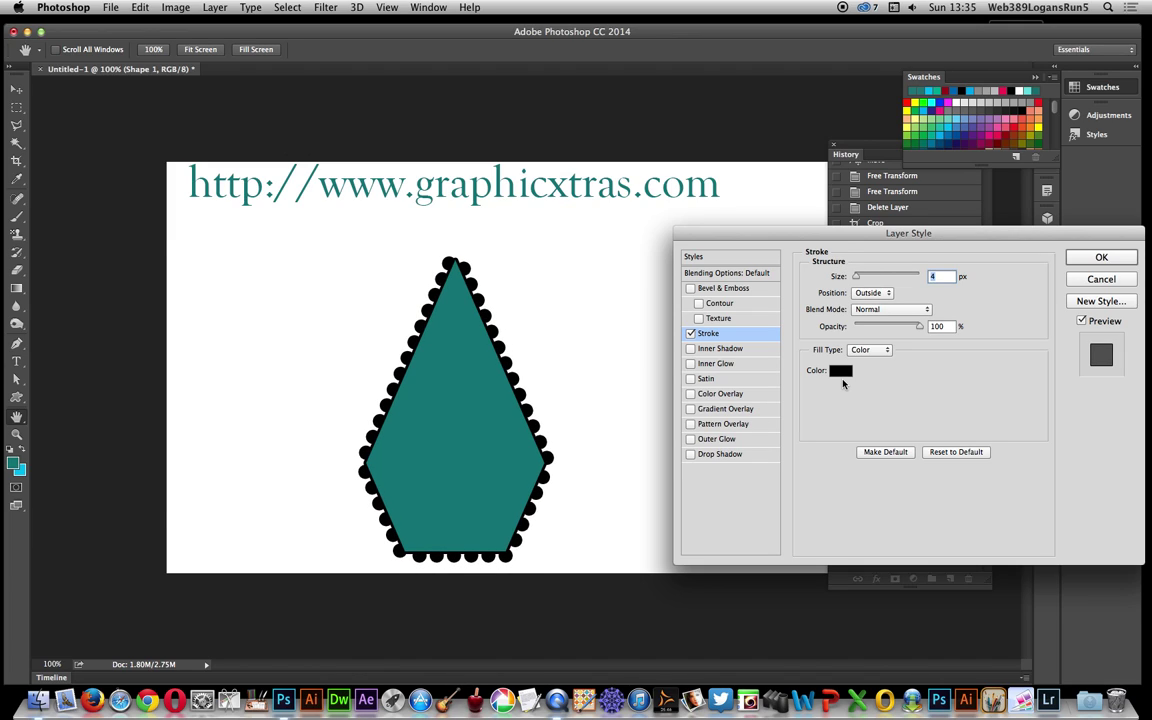
pyautogui.click(840, 370)
pyautogui.click(324, 291)
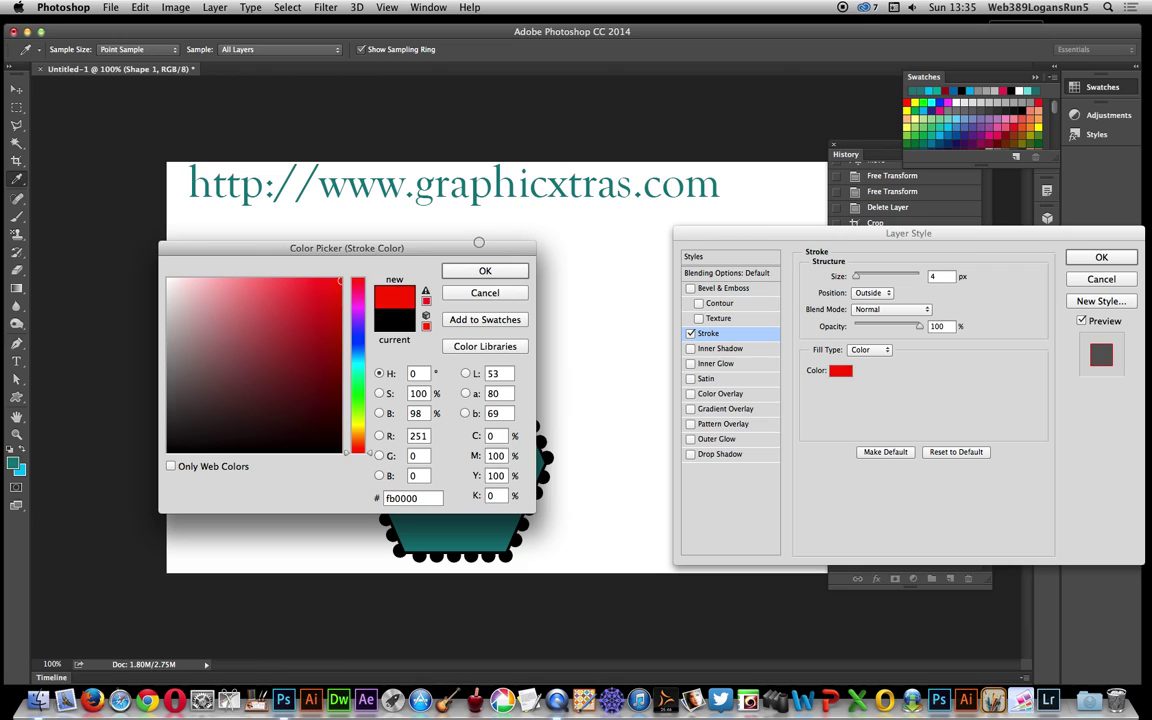
pyautogui.click(493, 270)
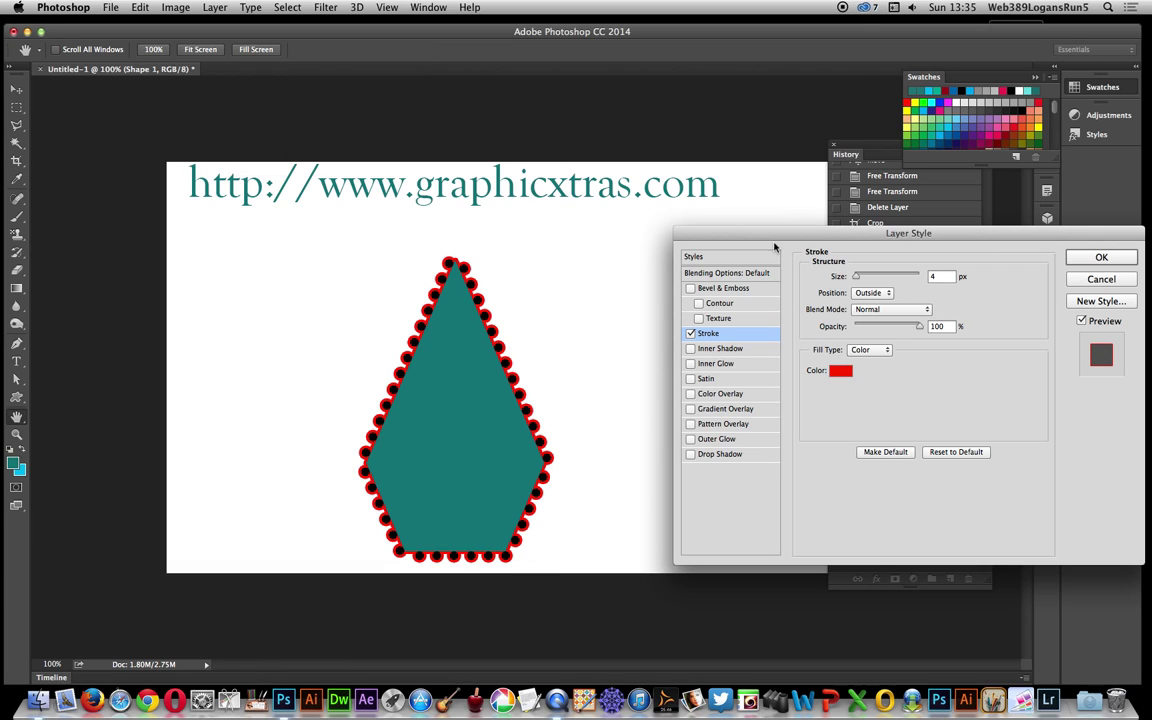
pyautogui.click(1076, 263)
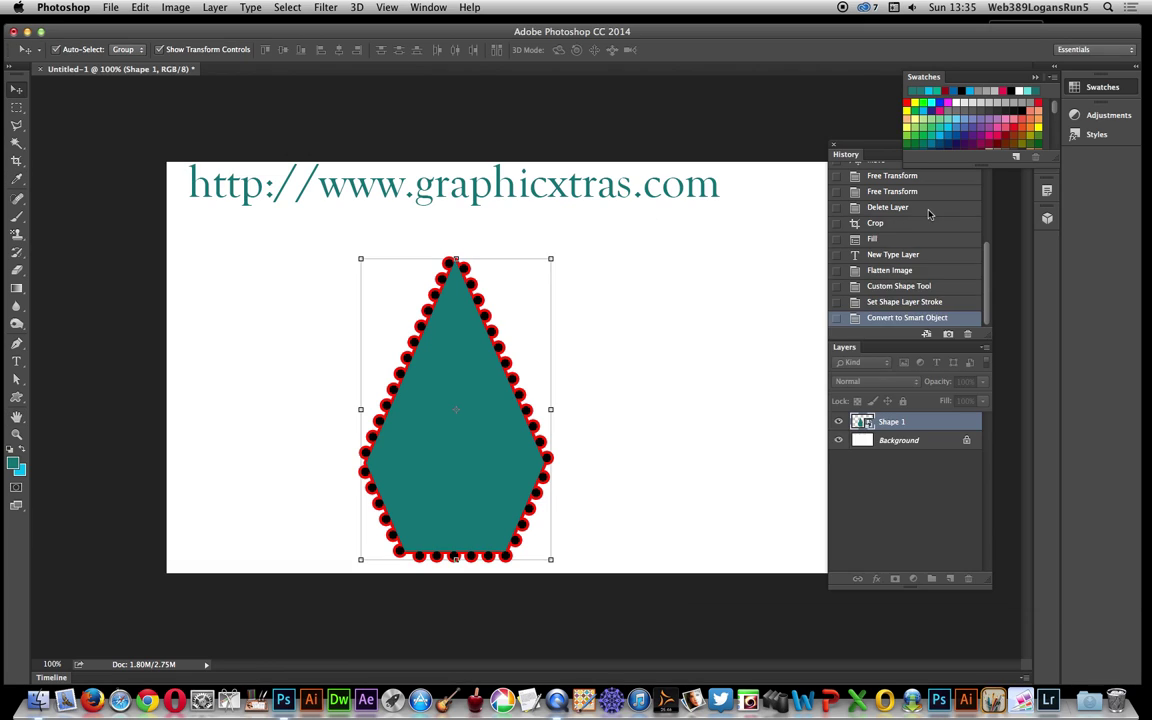
# Step: Convert the red-outlined dotted diamond layer into a smart object
pyautogui.click(250, 7)
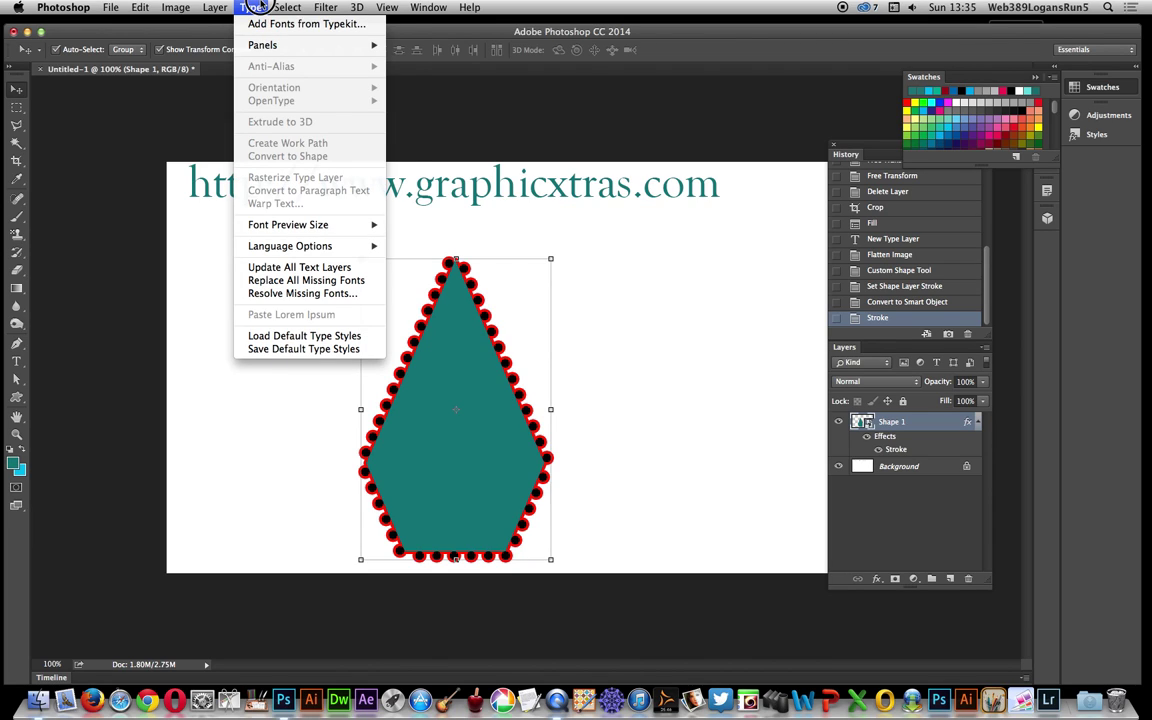
pyautogui.moveTo(218, 7)
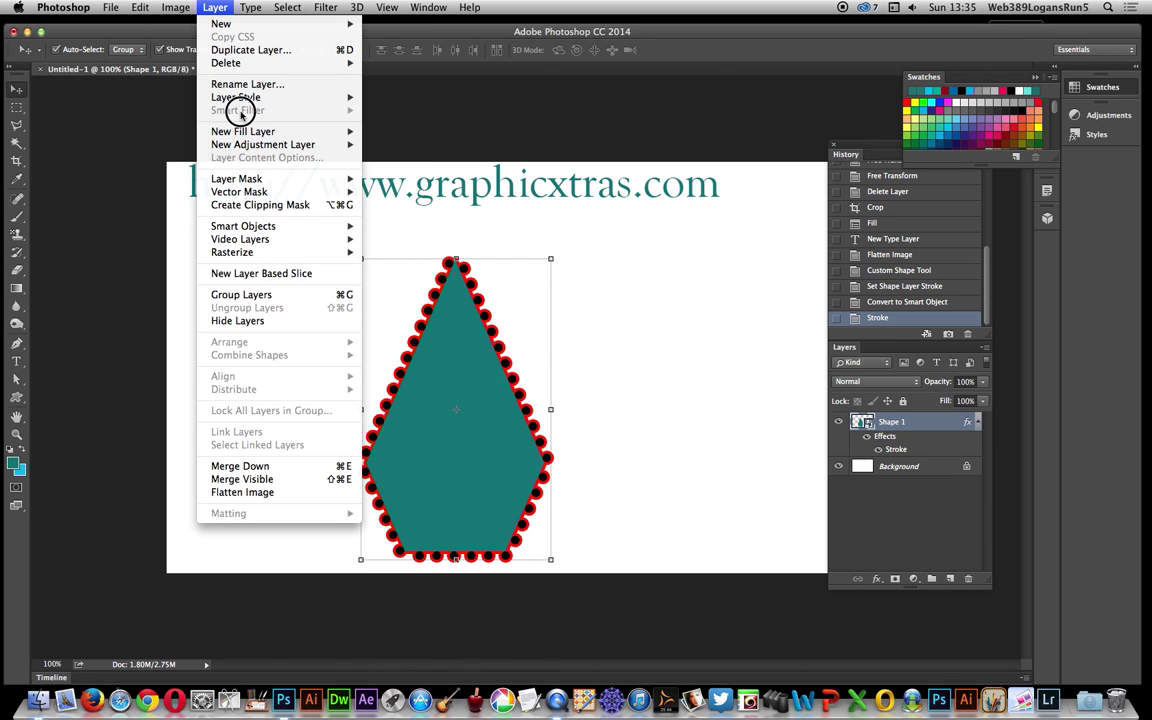
pyautogui.moveTo(240, 226)
pyautogui.click(418, 230)
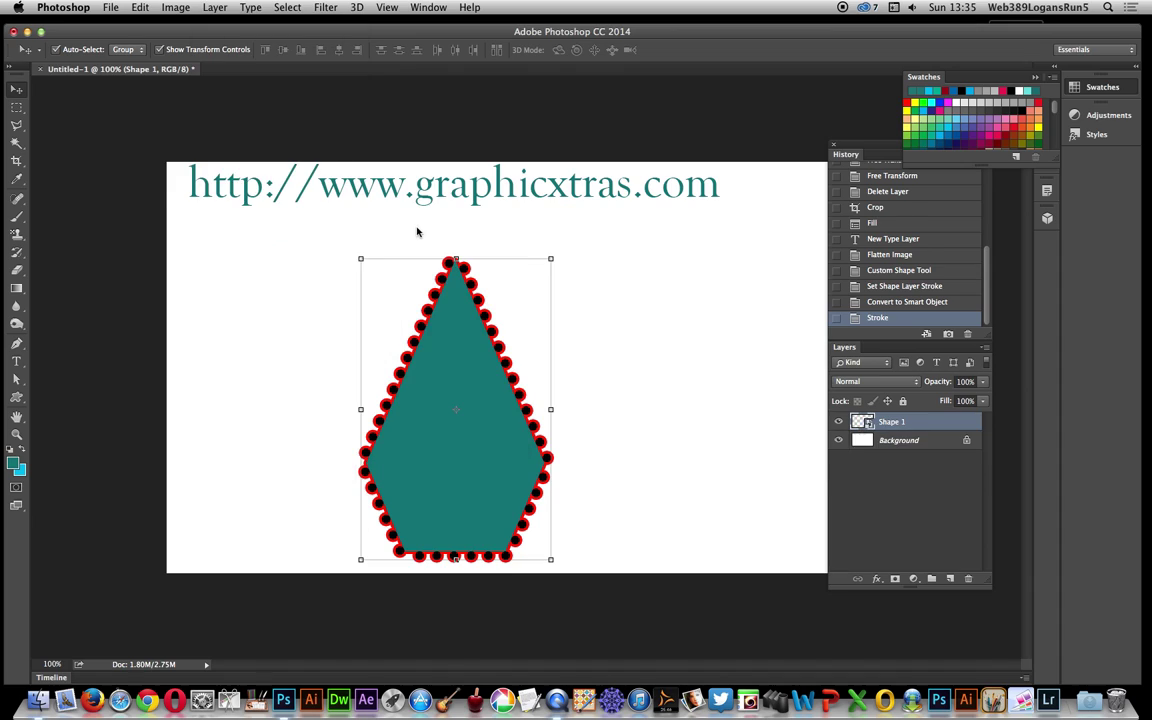
# Step: Add a 6 px black outside Stroke effect to the new smart object
pyautogui.click(213, 7)
pyautogui.moveTo(240, 97)
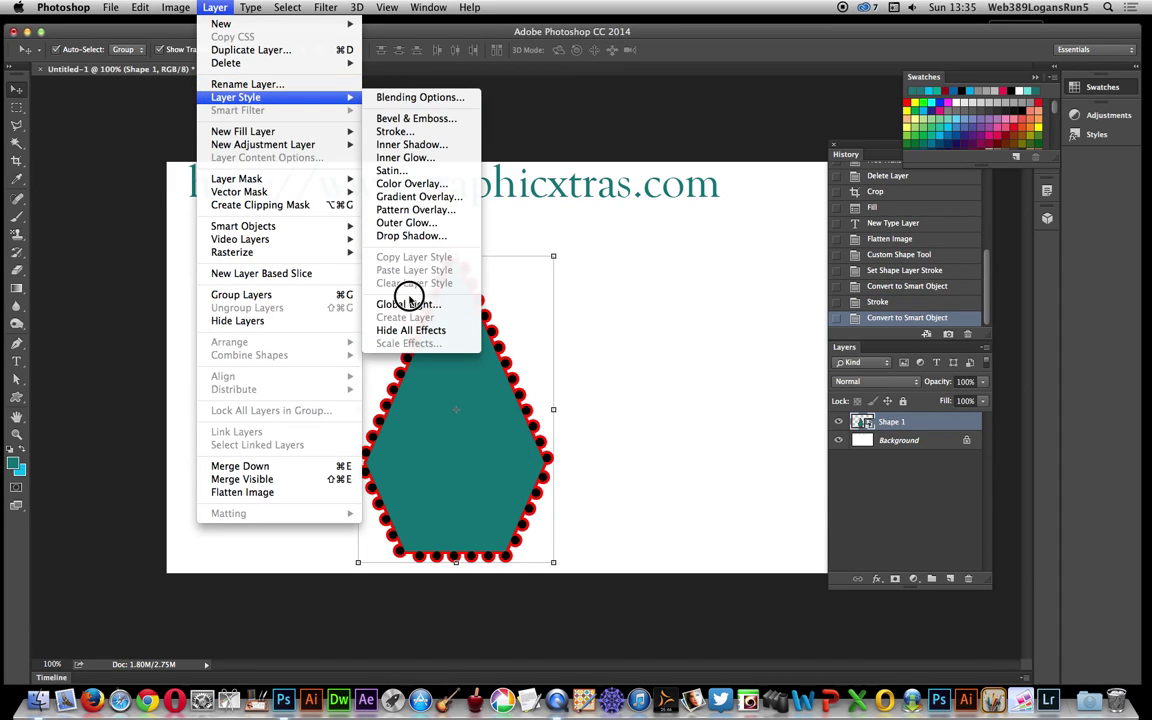
pyautogui.click(395, 131)
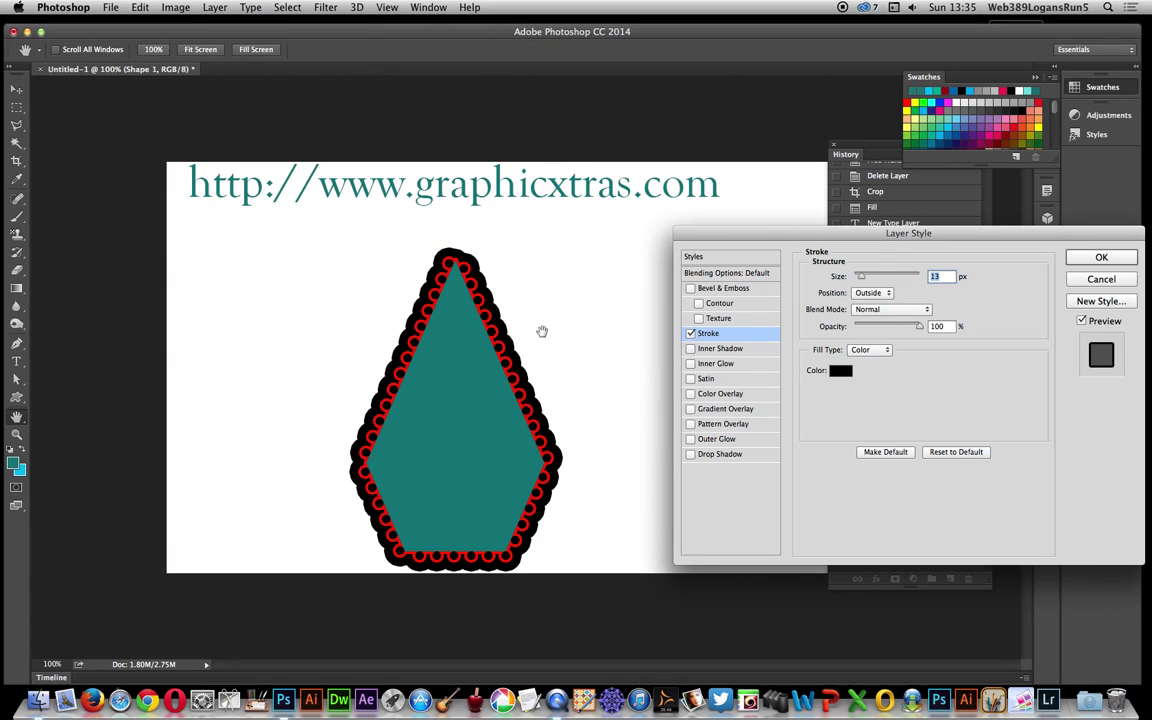
pyautogui.moveTo(865, 280); pyautogui.dragTo(859, 277)
pyautogui.click(1101, 257)
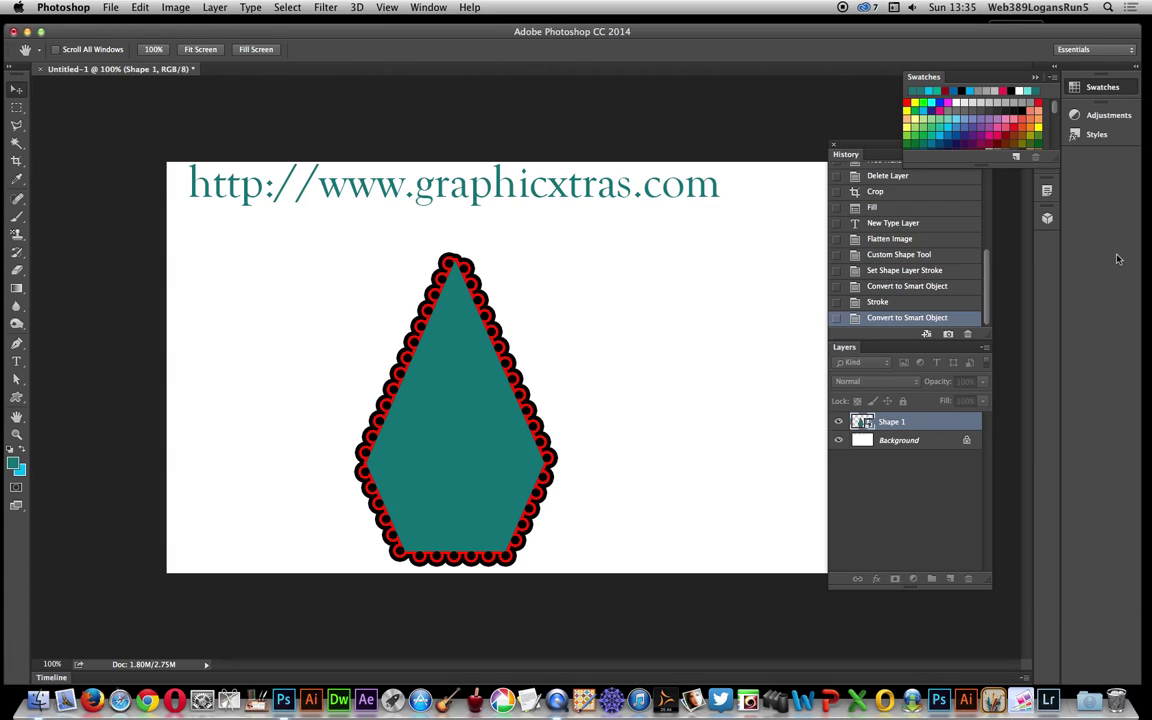
# Step: Wrap the black-stroked layer in another smart object
pyautogui.press('v')
pyautogui.click(230, 7)
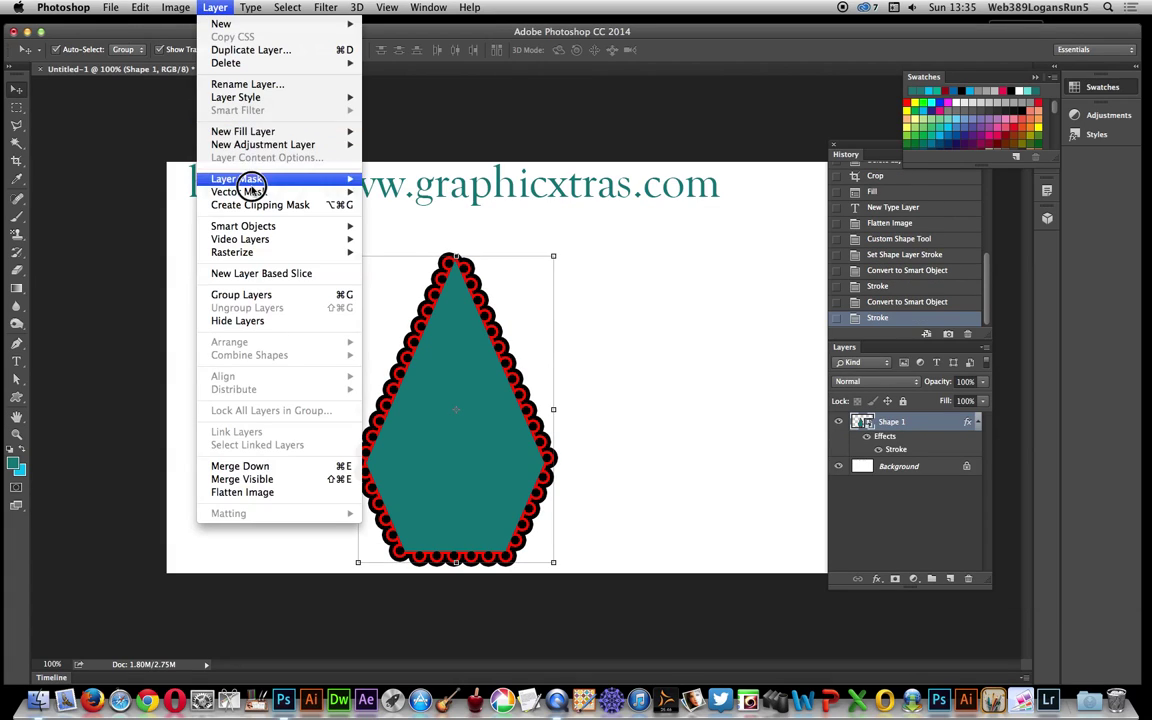
pyautogui.moveTo(275, 96)
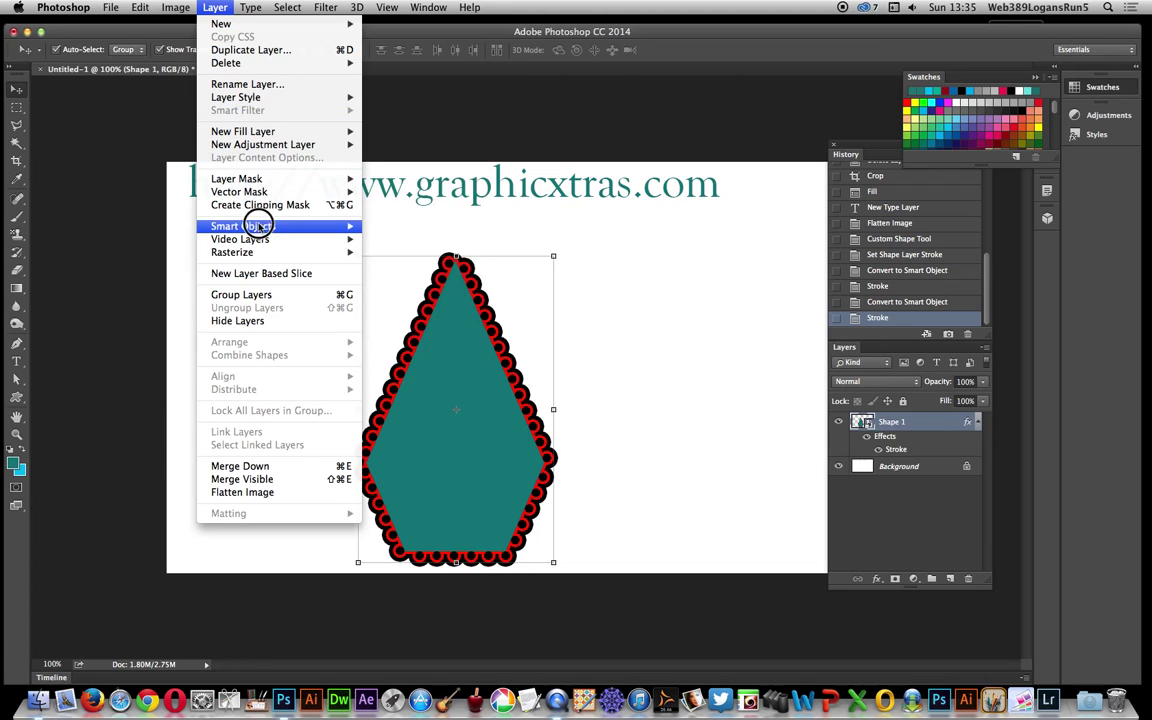
pyautogui.moveTo(257, 226)
pyautogui.click(411, 226)
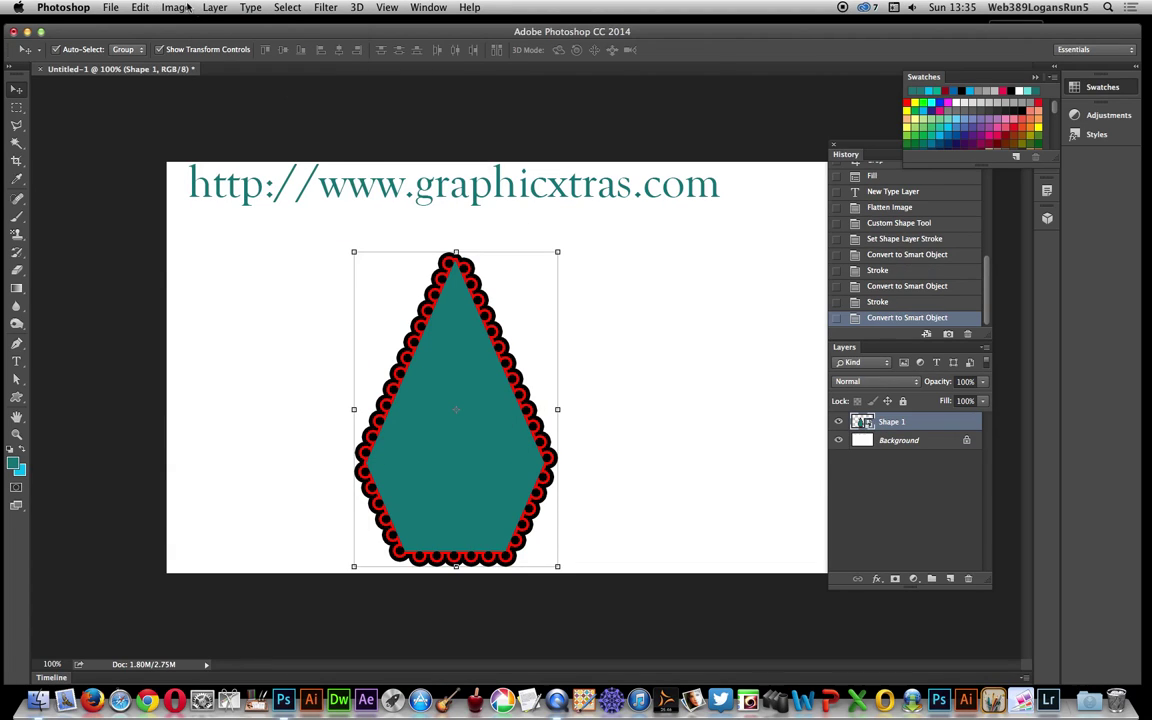
# Step: Give the new smart object a 5 px outside Stroke effect in pure red (ff0000)
pyautogui.click(214, 7)
pyautogui.moveTo(238, 97)
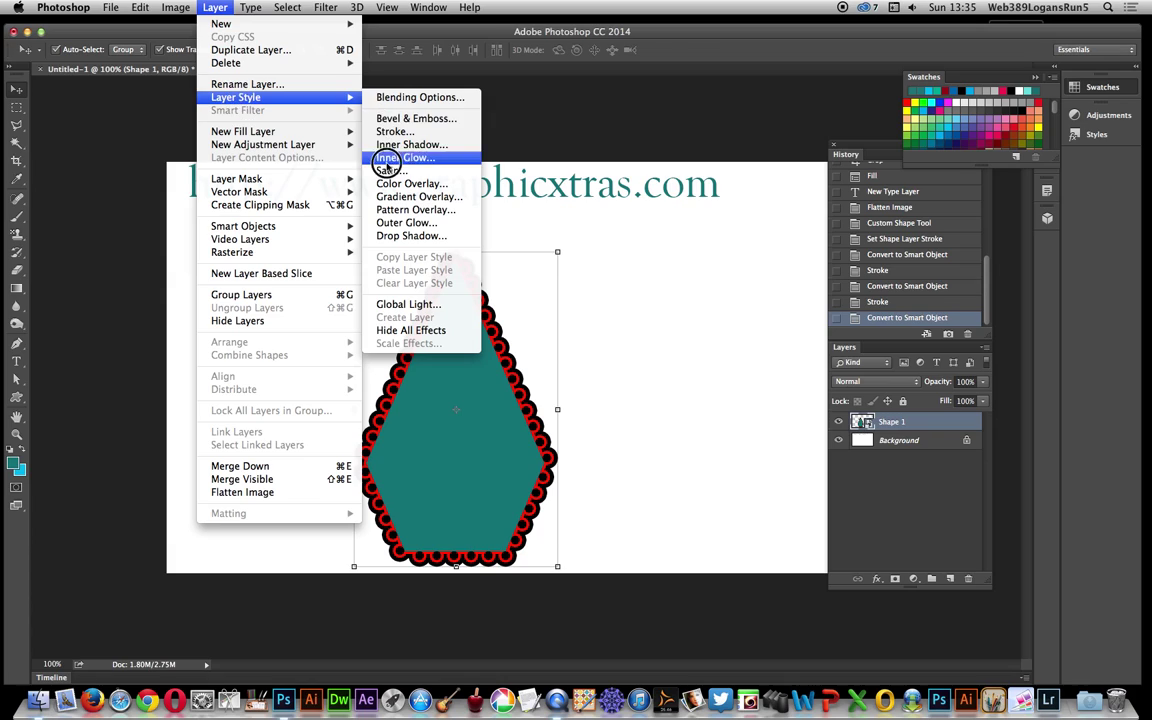
pyautogui.click(388, 131)
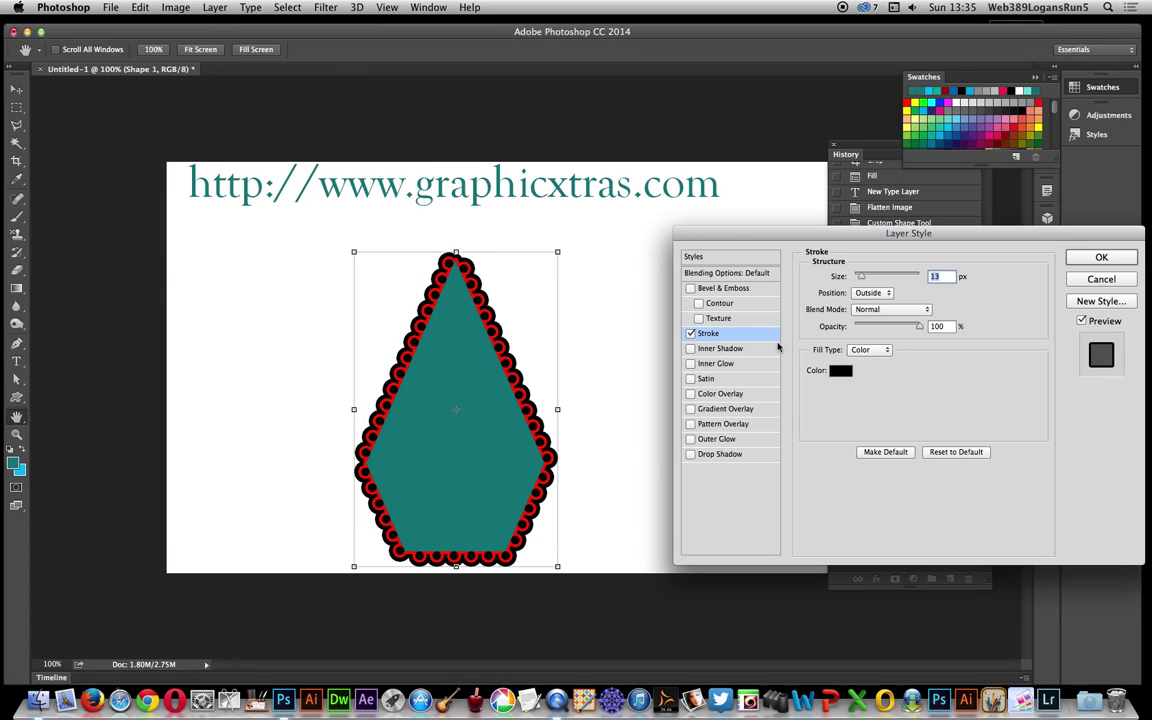
pyautogui.click(840, 370)
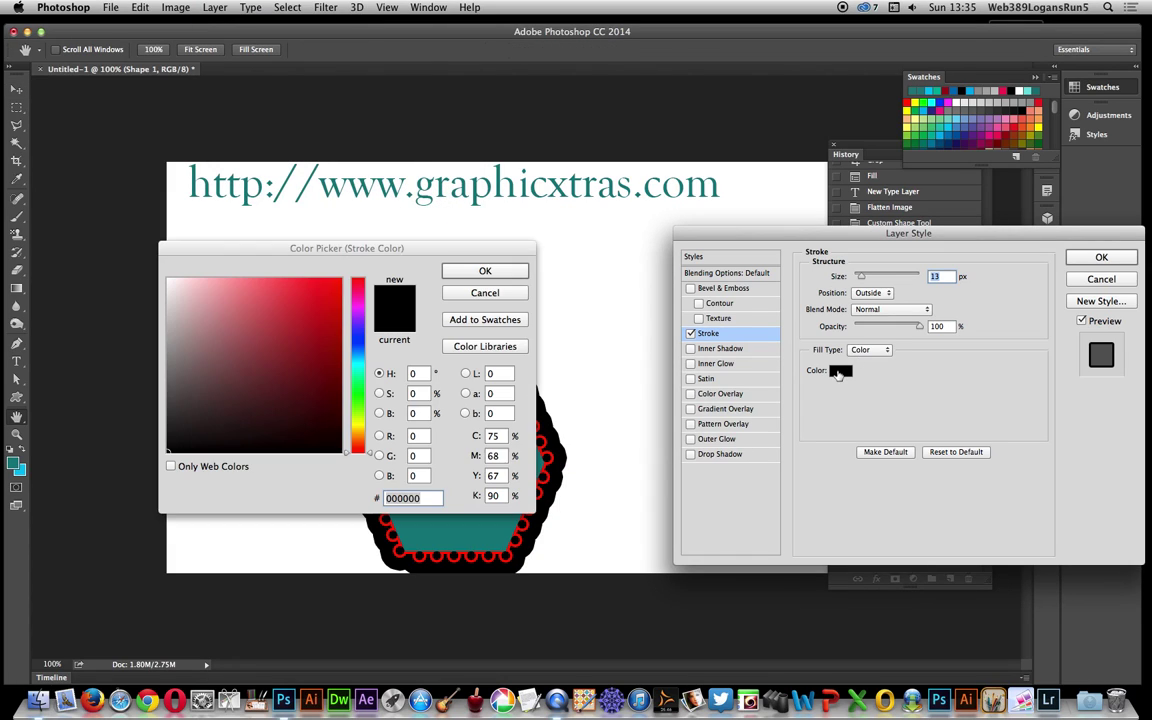
pyautogui.click(349, 277)
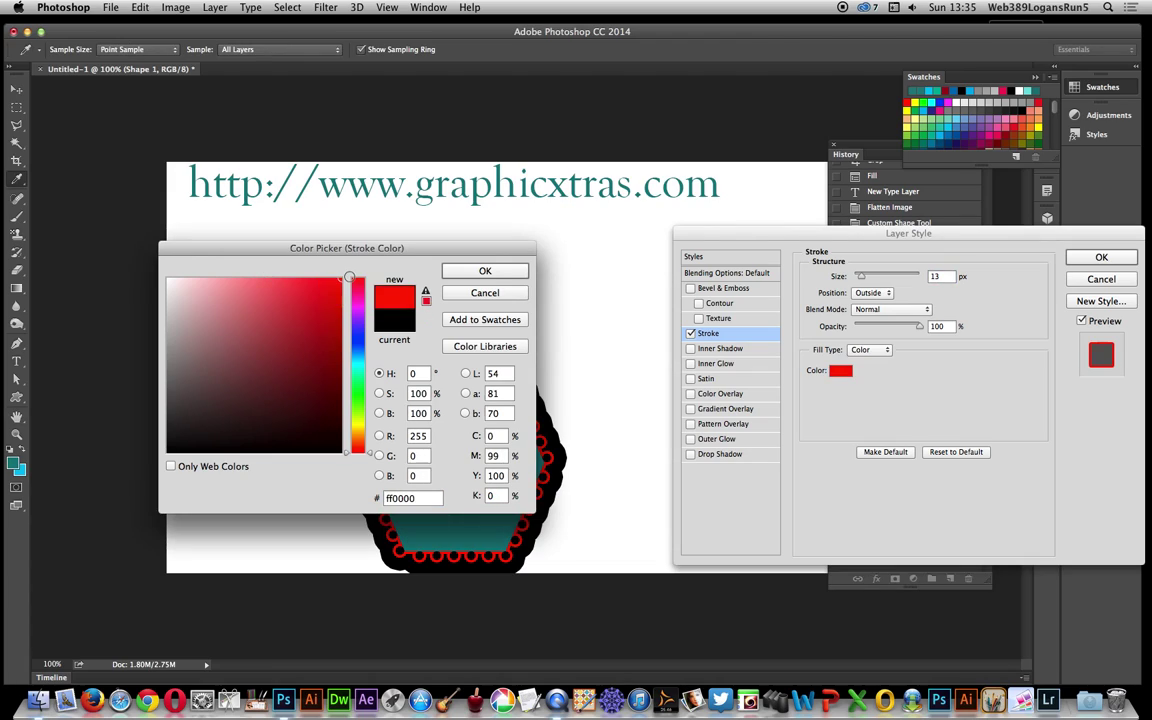
pyautogui.click(487, 271)
pyautogui.moveTo(862, 277); pyautogui.dragTo(857, 277)
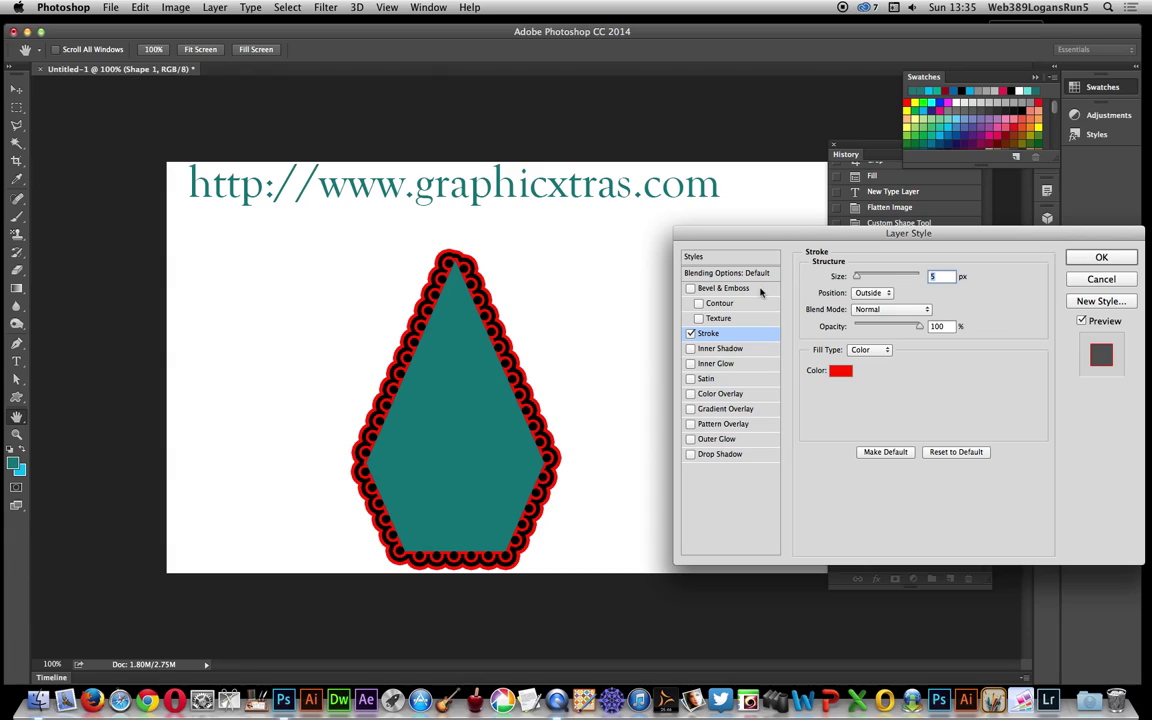
pyautogui.click(1101, 257)
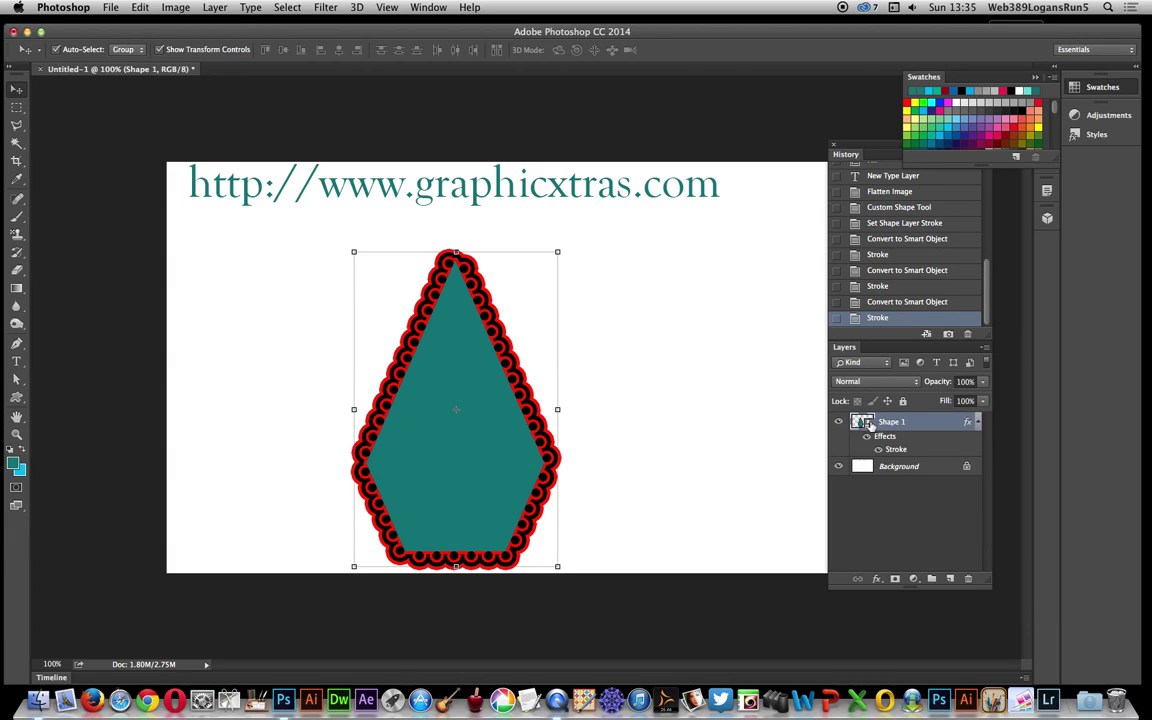
# Step: Drill into the nested smart objects Shape 11.psb, Shape 12.psb and finally Shape 13.psb
pyautogui.doubleClick(864, 424)
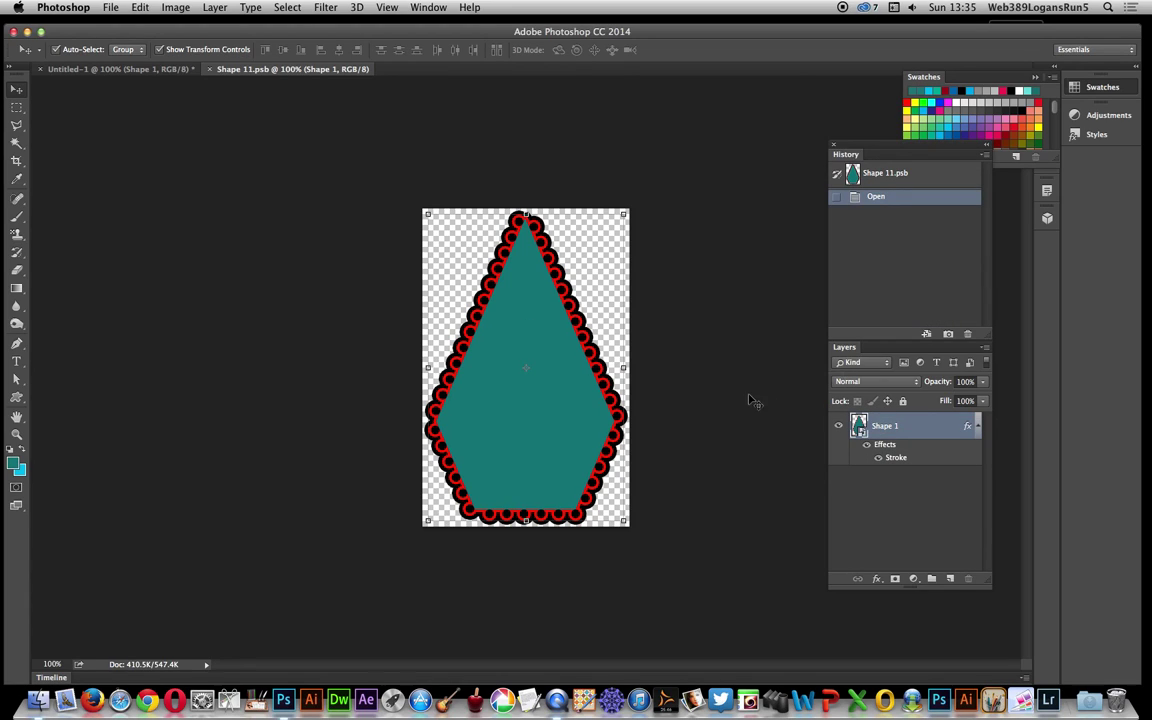
pyautogui.doubleClick(862, 428)
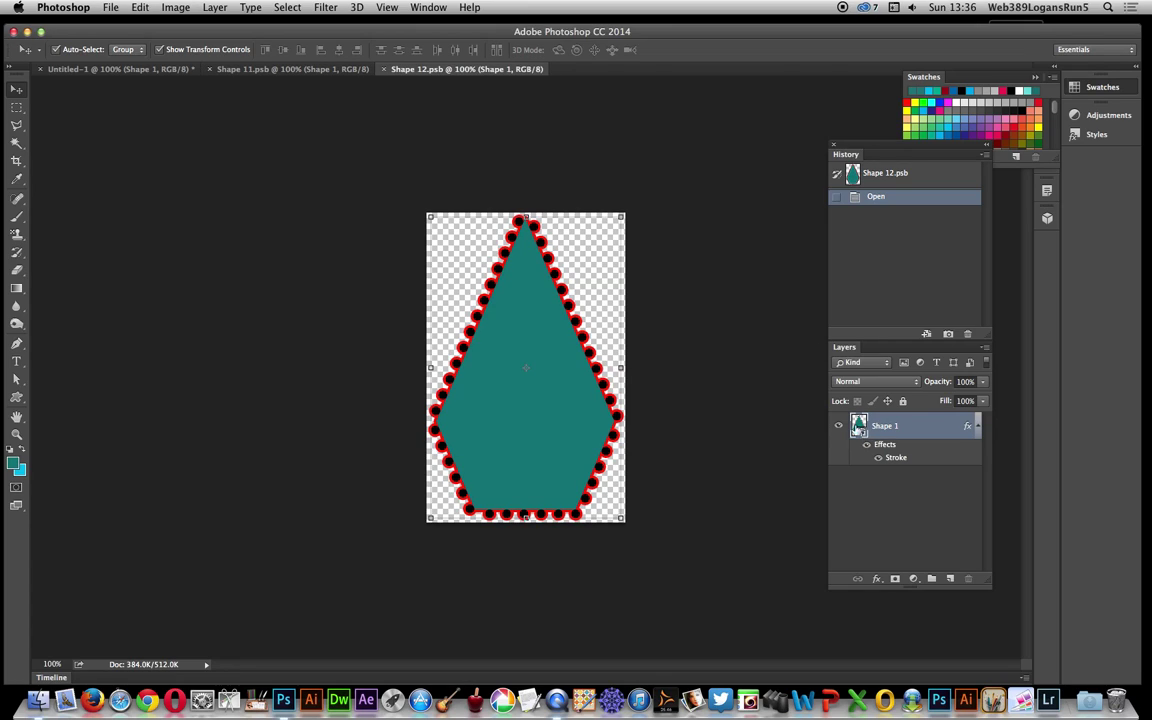
pyautogui.doubleClick(860, 430)
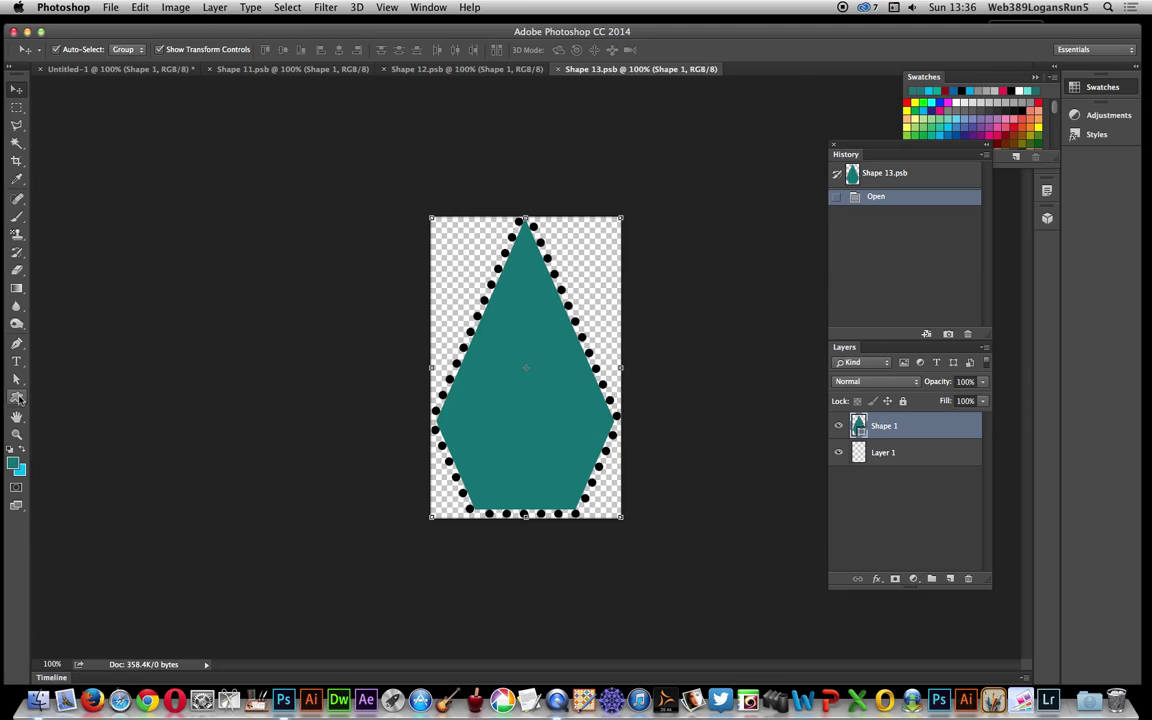
# Step: In Shape 13.psb, change the dotted outline's gap to 5 in the stroke options
pyautogui.click(23, 400)
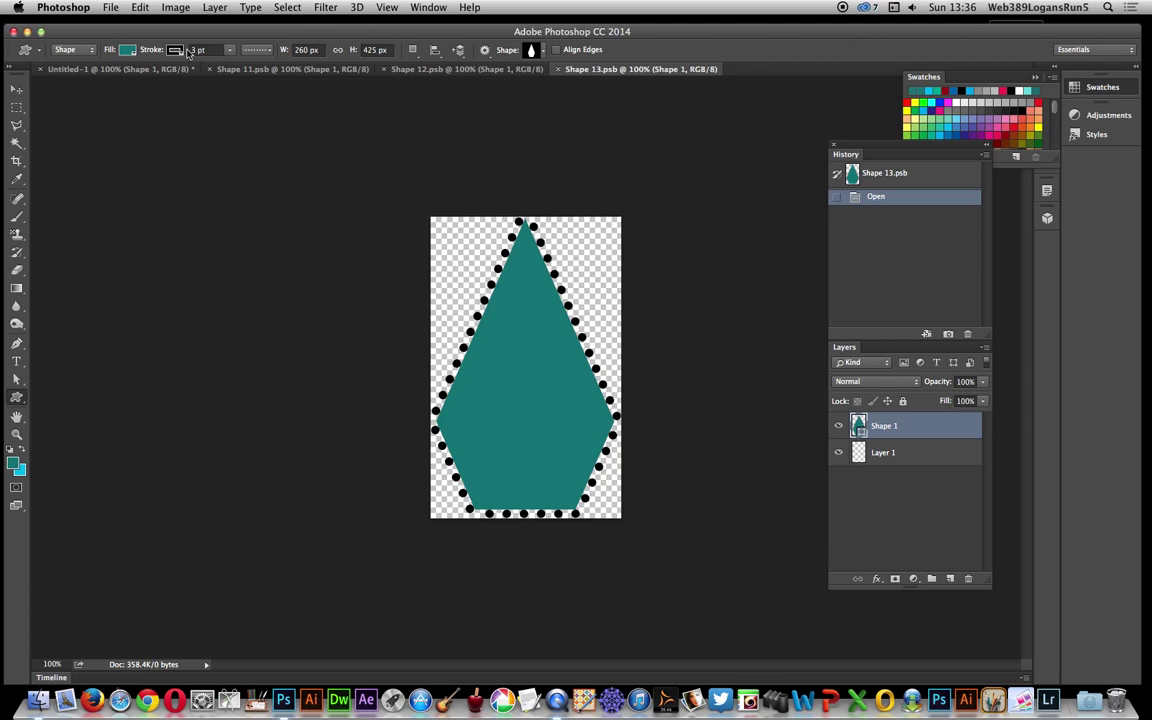
pyautogui.click(256, 49)
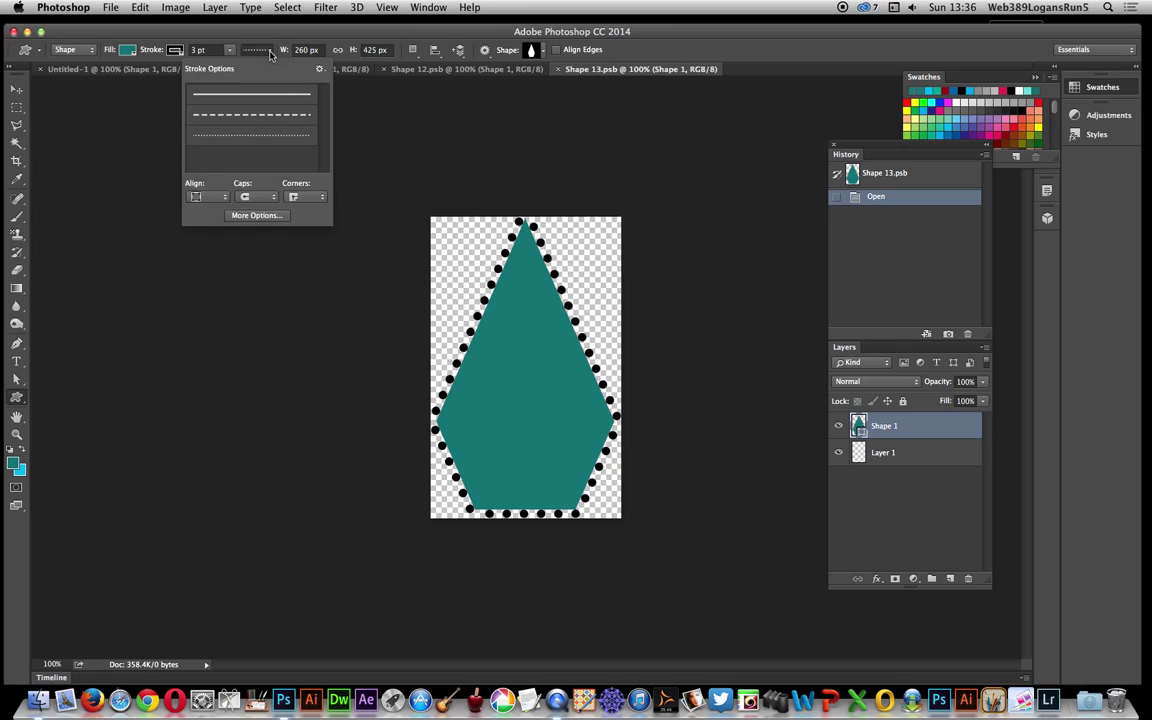
pyautogui.click(257, 216)
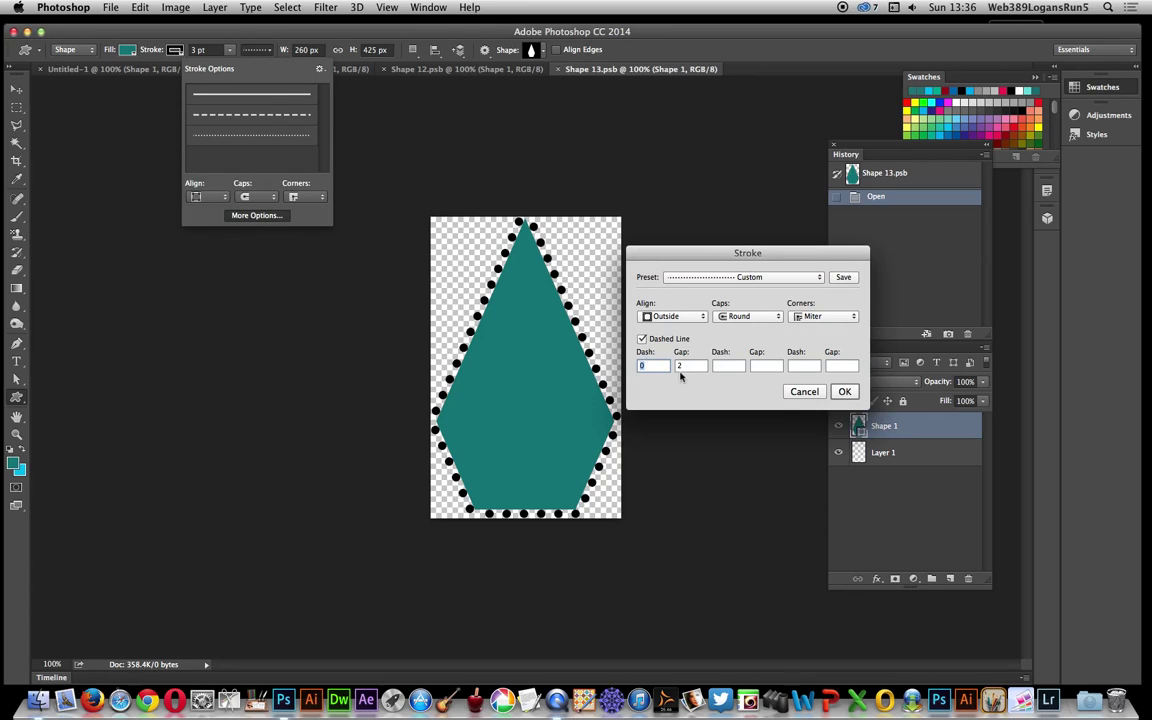
pyautogui.click(676, 365)
pyautogui.write('5')
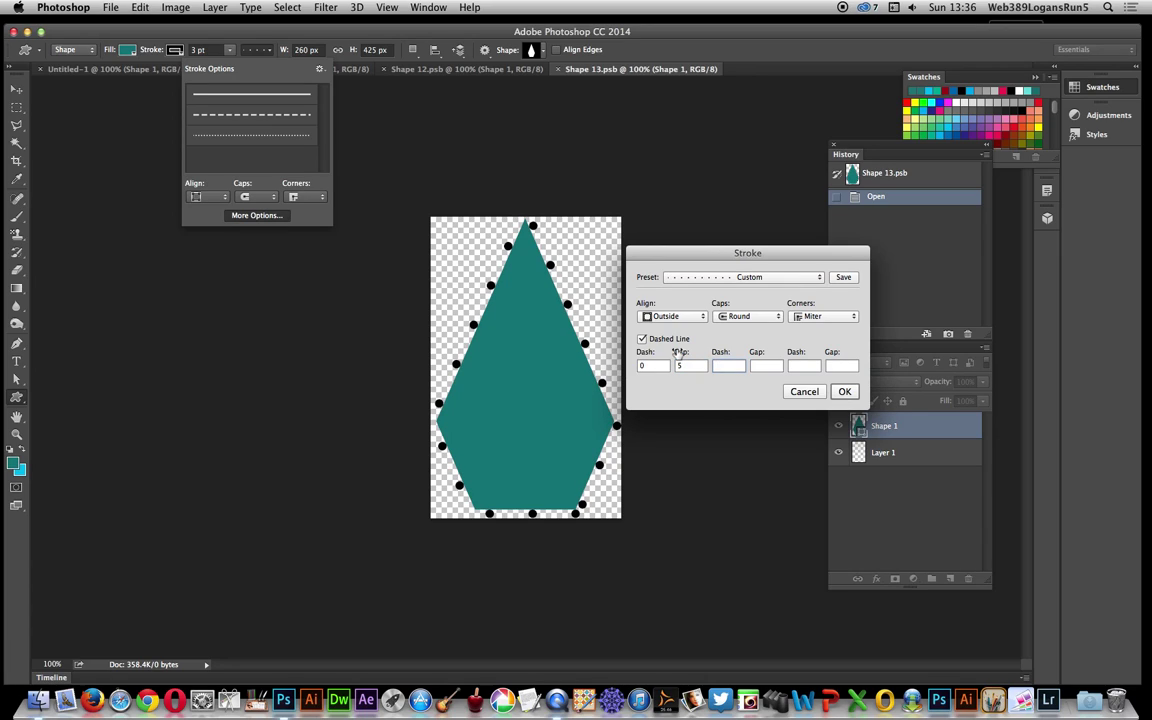
pyautogui.click(845, 391)
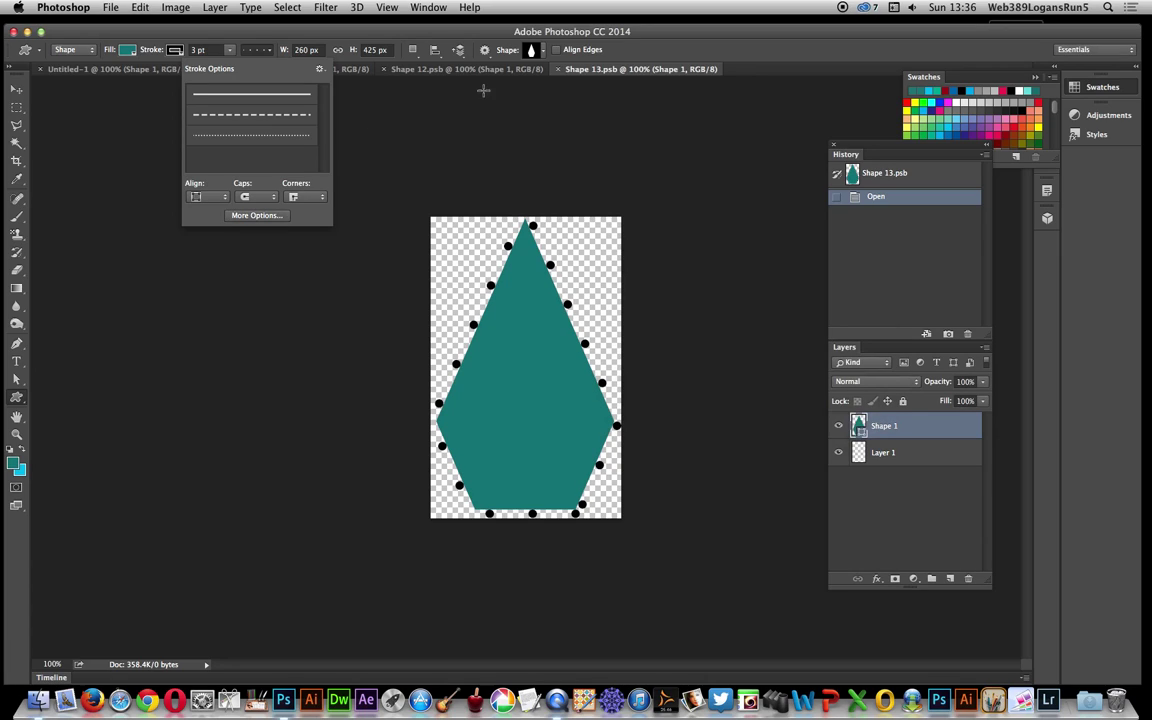
# Step: Save and close Shape 13.psb, Shape 12.psb and Shape 11.psb in turn
pyautogui.click(568, 80)
pyautogui.click(557, 69)
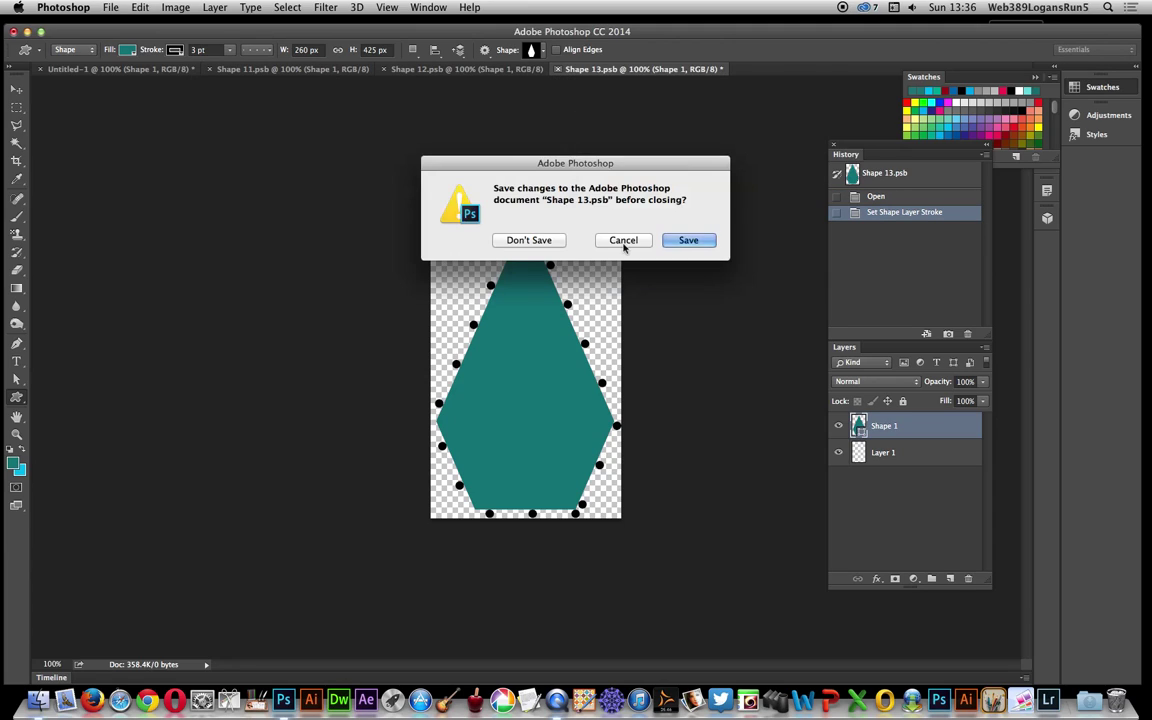
pyautogui.click(689, 242)
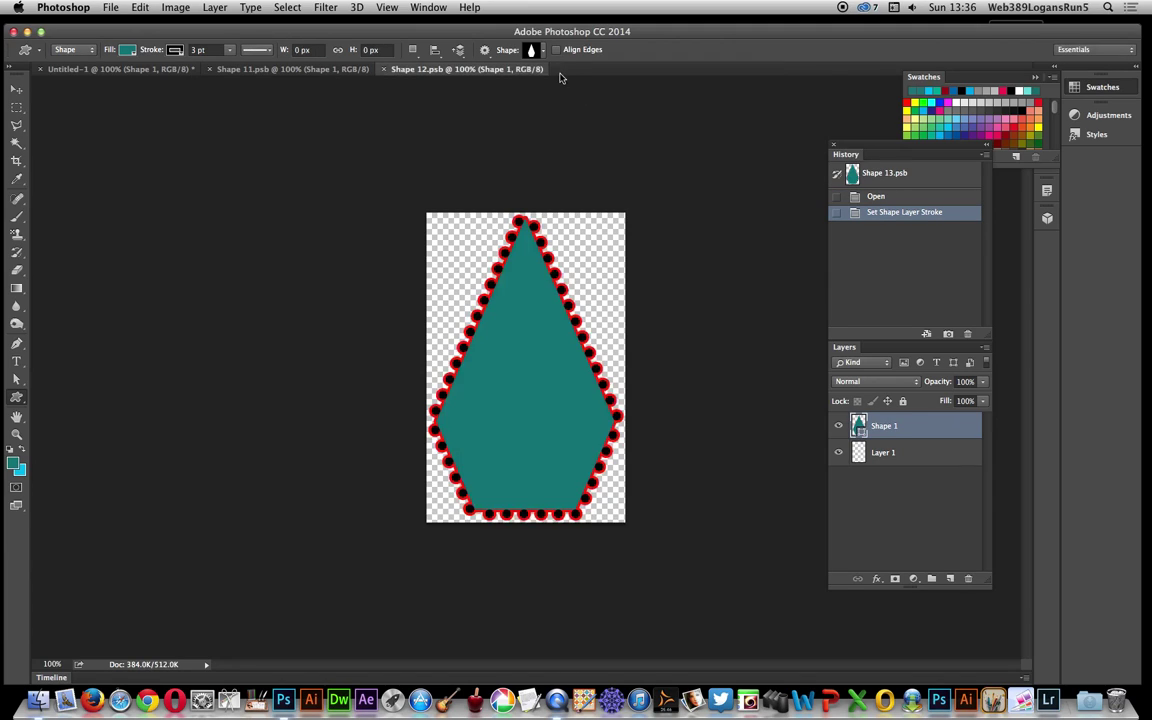
pyautogui.click(382, 69)
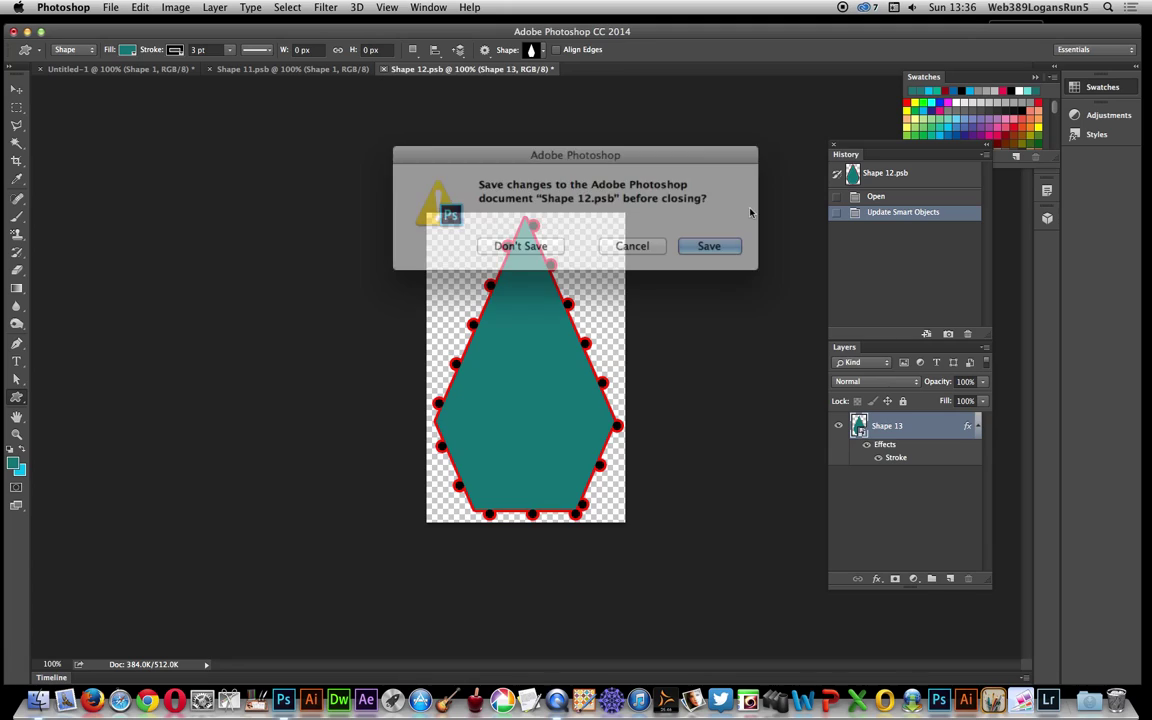
pyautogui.click(690, 241)
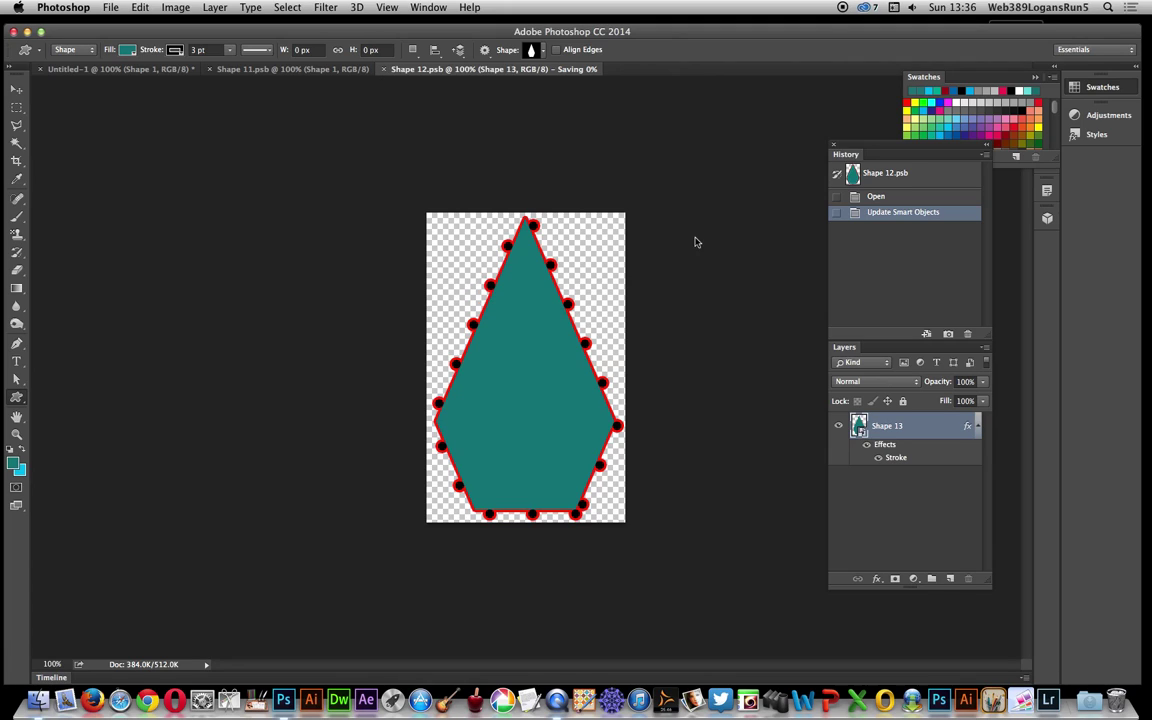
pyautogui.click(210, 71)
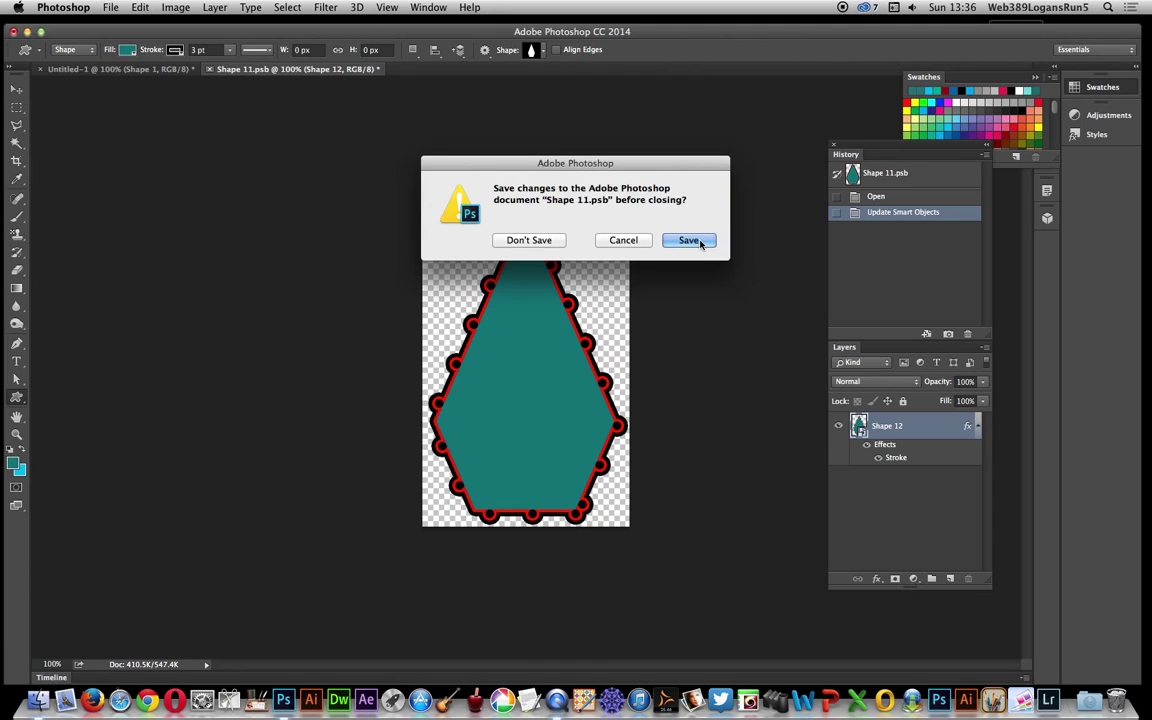
pyautogui.click(683, 241)
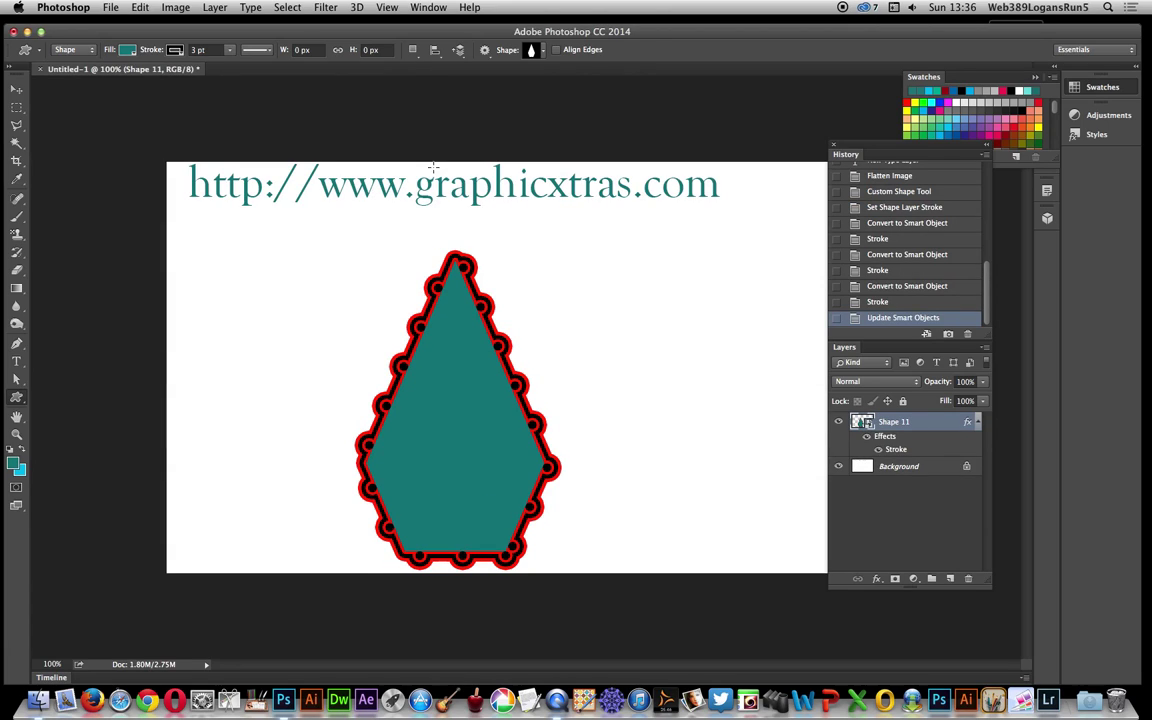